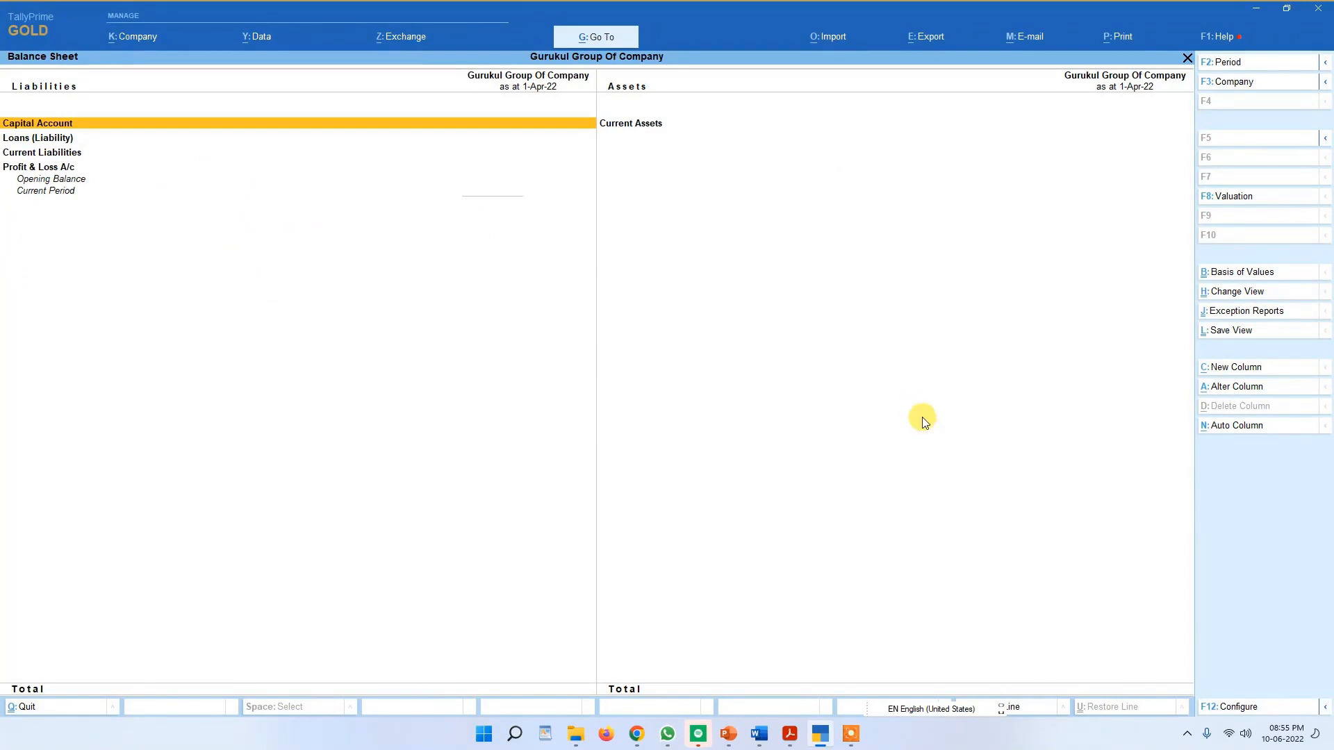
Step: Leave the balance sheet and open the creation form for a new ledger
{"action": "key", "text": "Escape"}
{"action": "key", "text": "Up"}
{"action": "key", "text": "Up"}
{"action": "key", "text": "Up"}
{"action": "key", "text": "Up"}
{"action": "key", "text": "Up"}
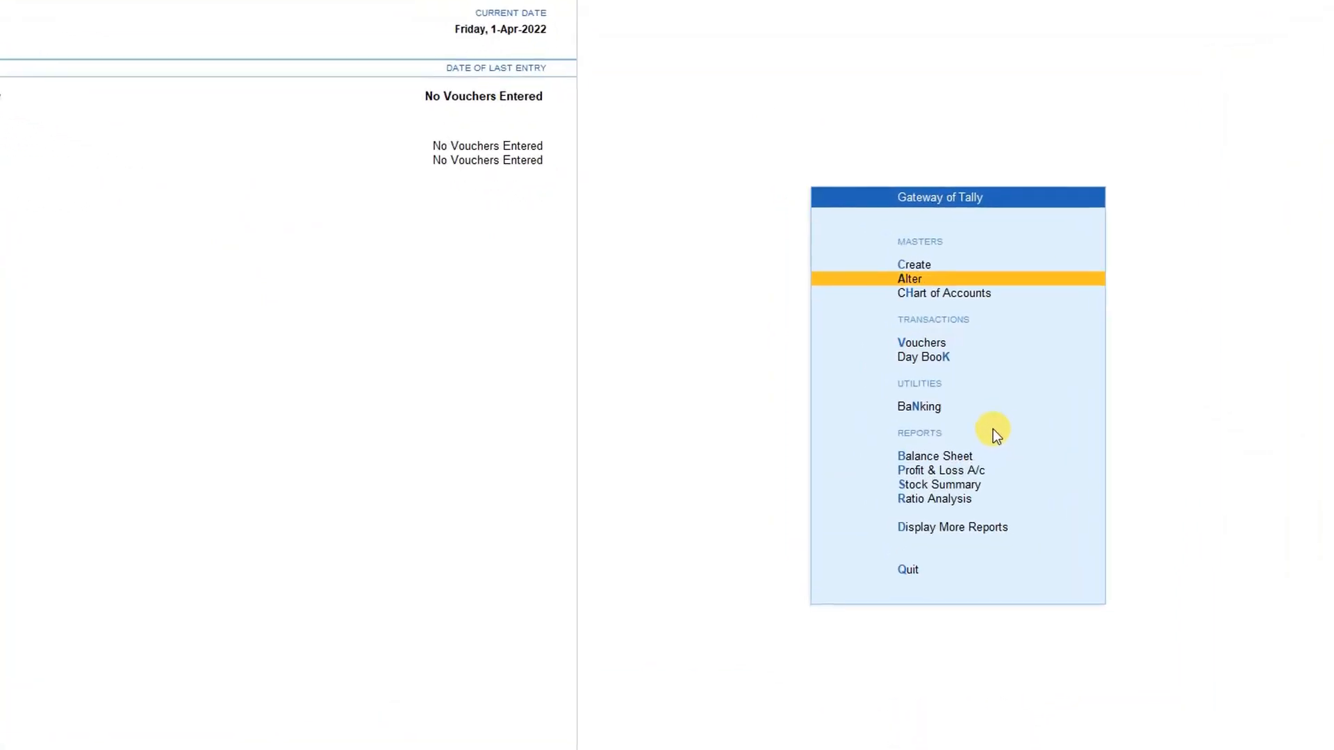
{"action": "key", "text": "Up"}
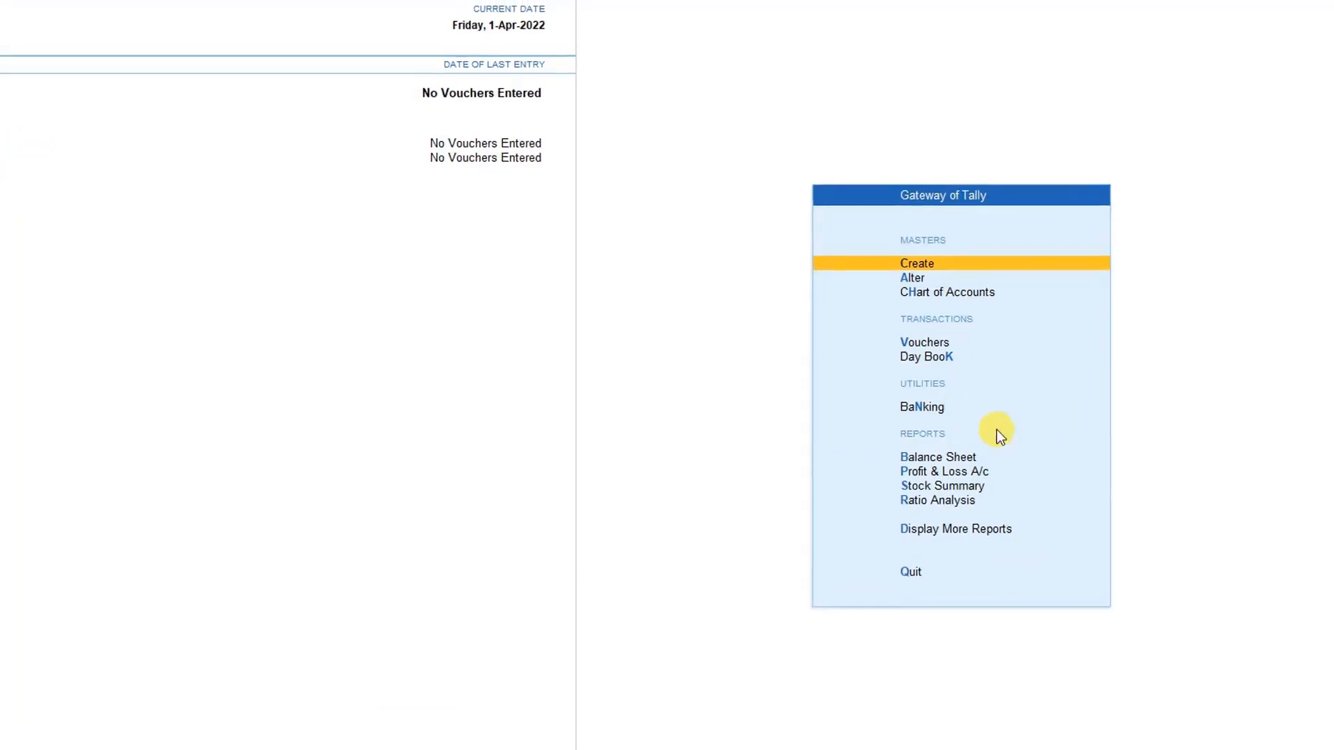
{"action": "key", "text": "Return"}
{"action": "key", "text": "Down"}
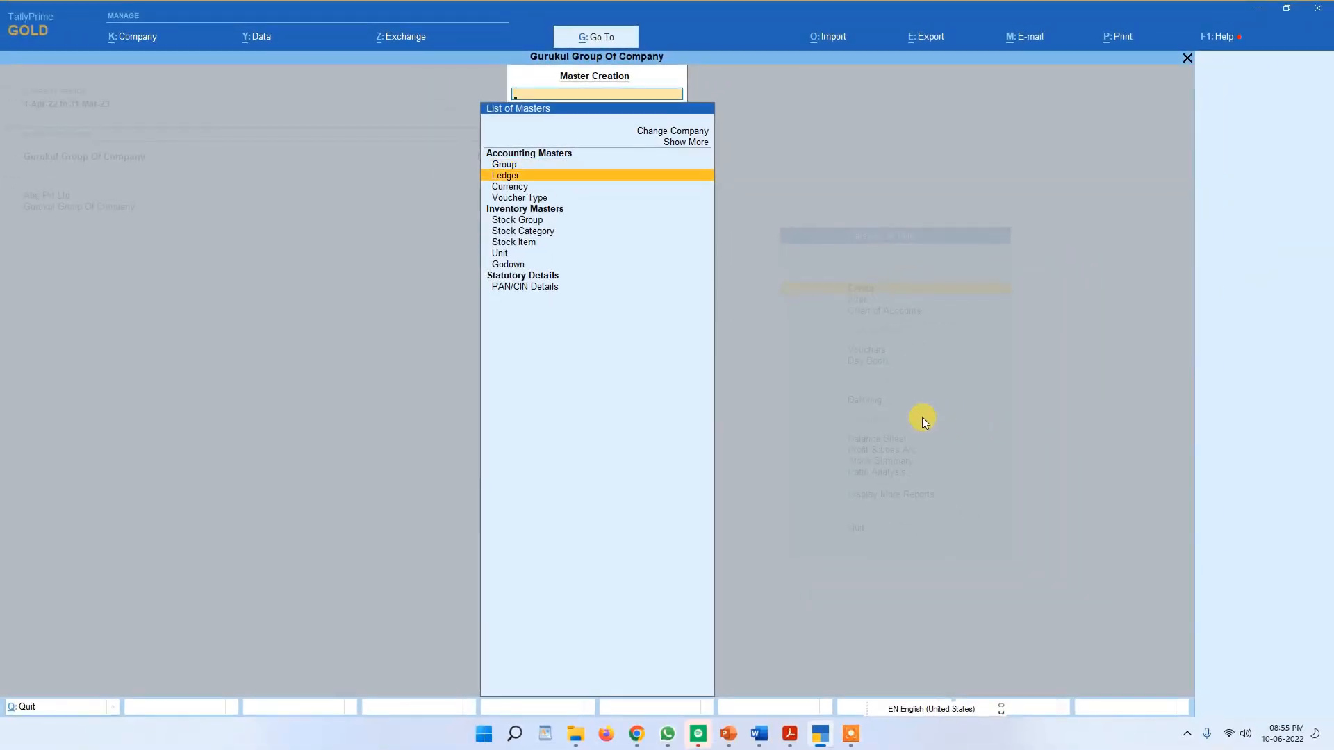
{"action": "key", "text": "Return"}
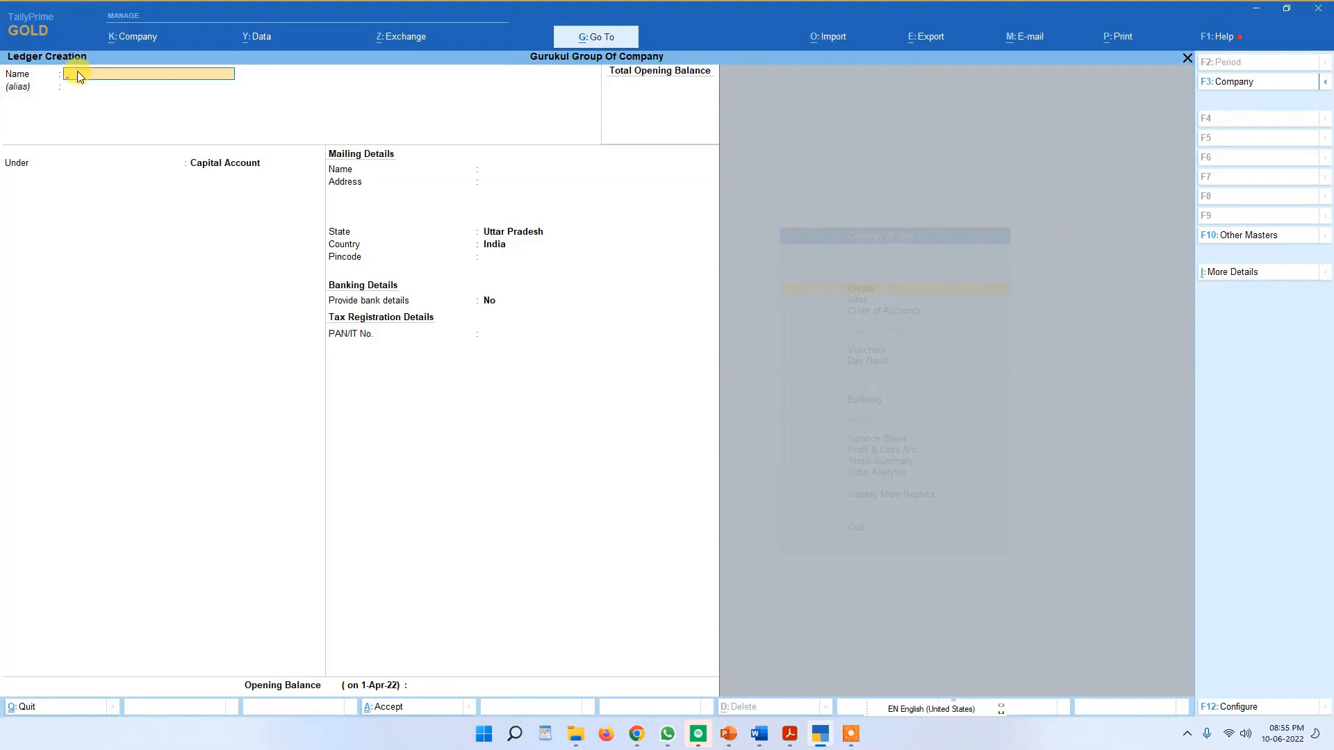
Step: Name the new ledger Capital A/c, leave its alias blank and proceed to the group selection
{"action": "key", "text": "ctrl"}
{"action": "type", "text": "Cap"}
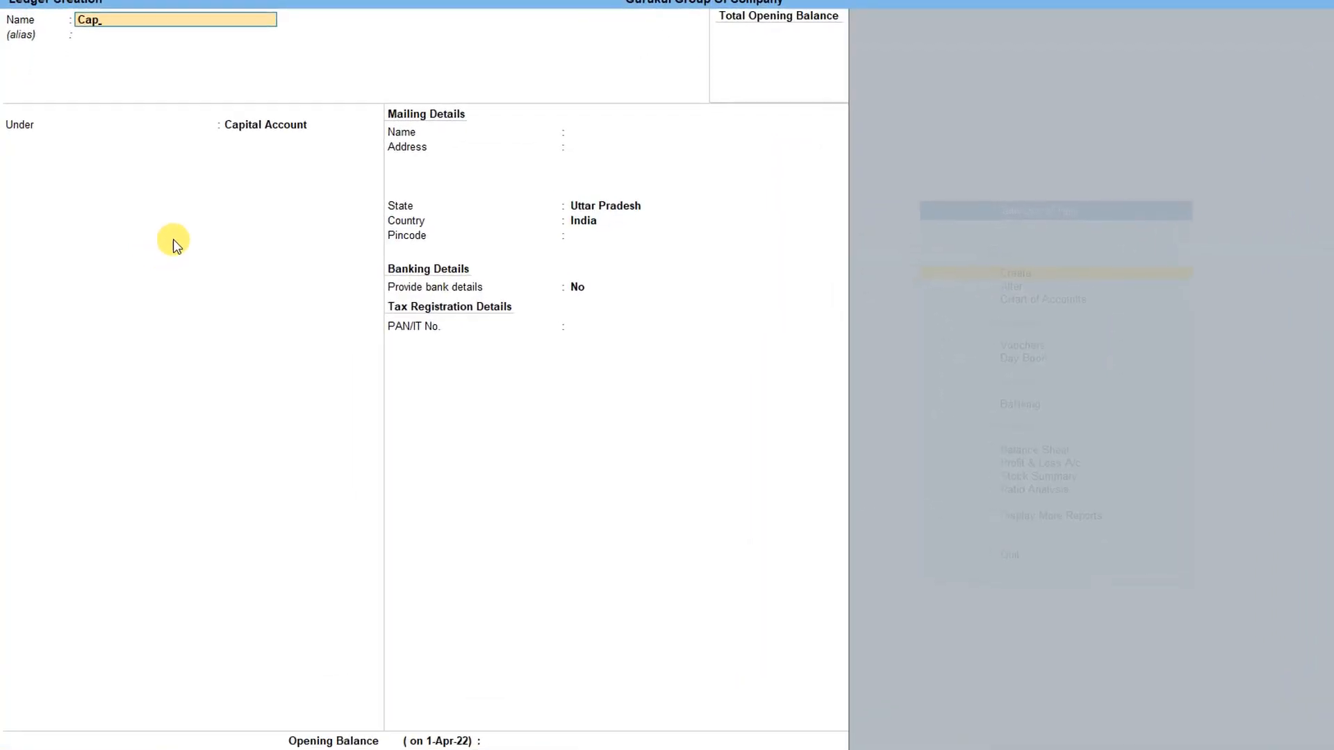
{"action": "type", "text": "ital A/c"}
{"action": "key", "text": "Return"}
{"action": "key", "text": "Return"}
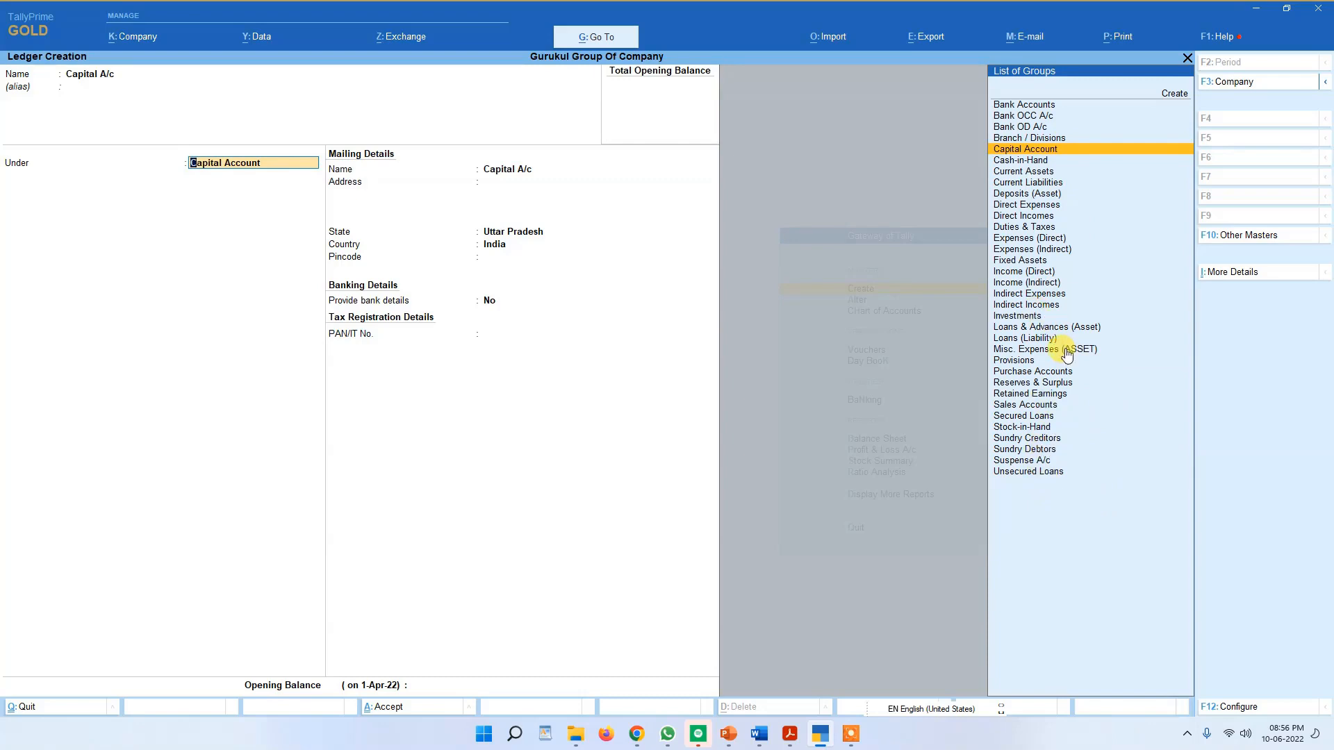
Step: Look through the available account groups for the ledger, from Branch / Divisions down to the direct and indirect expense and income groups
{"action": "key", "text": "Up"}
{"action": "key", "text": "Up"}
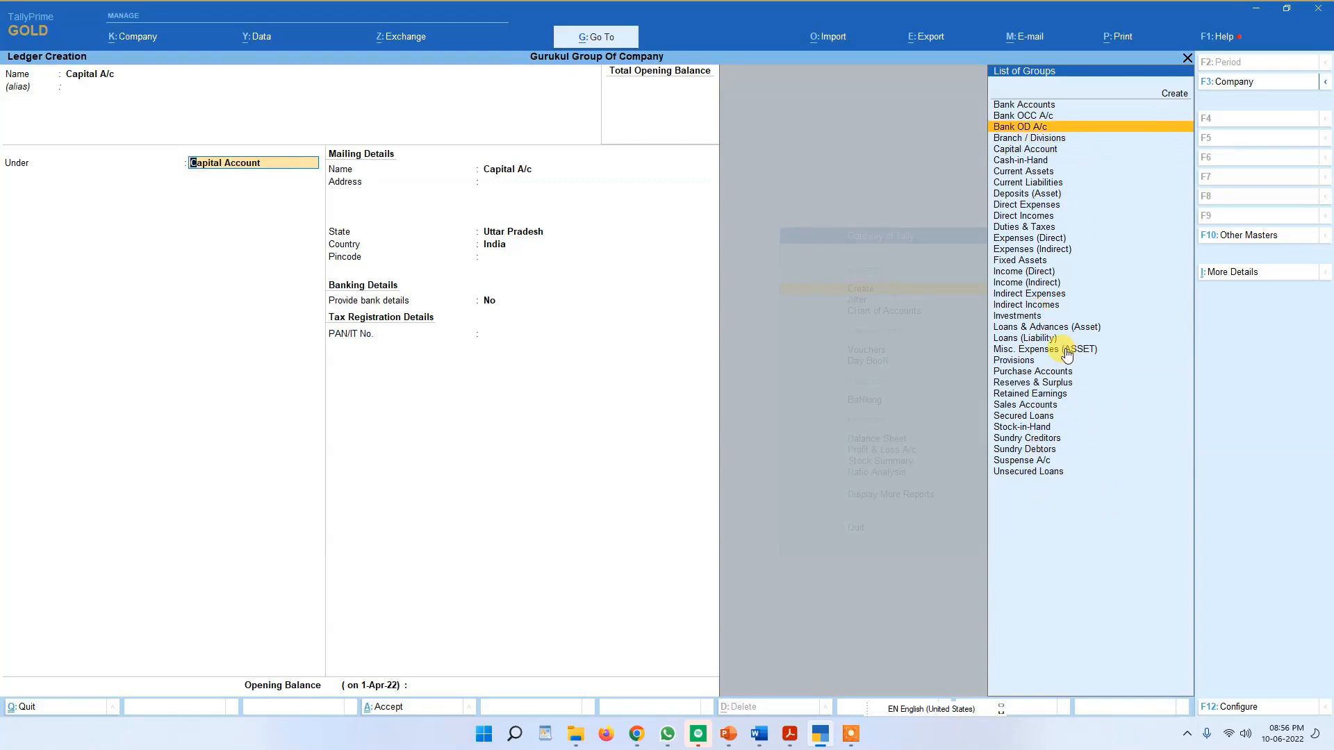
{"action": "key", "text": "Up"}
{"action": "key", "text": "Down"}
{"action": "key", "text": "Down"}
{"action": "key", "text": "Down"}
{"action": "key", "text": "Down"}
{"action": "key", "text": "Down"}
{"action": "key", "text": "Down"}
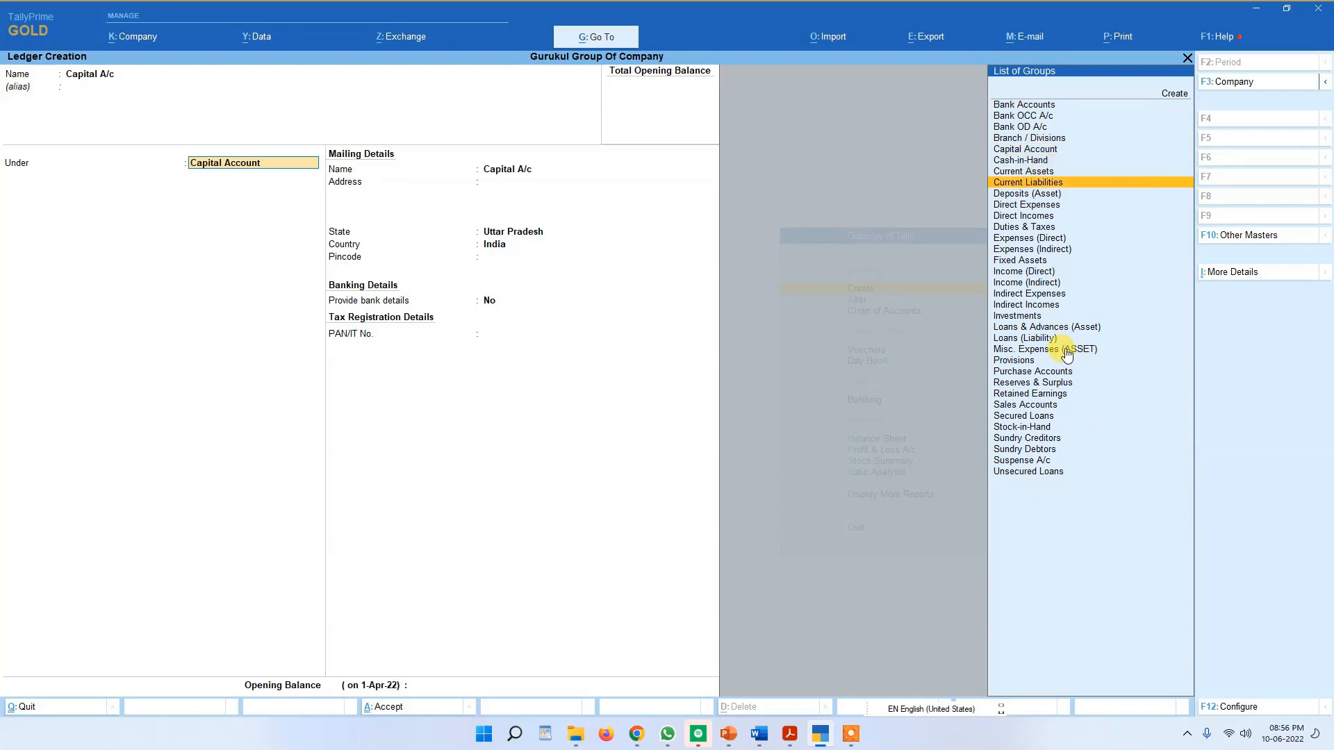
{"action": "key", "text": "Down"}
{"action": "key", "text": "Down"}
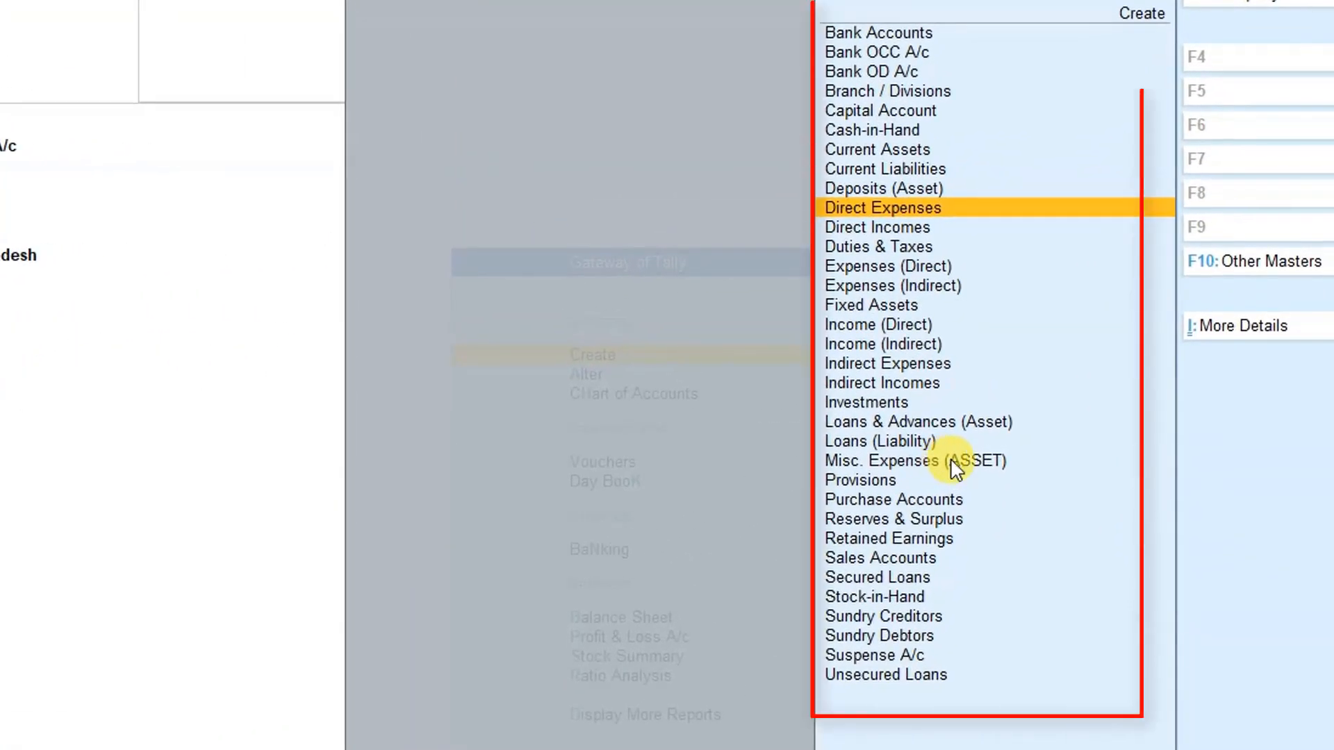
{"action": "key", "text": "Down"}
{"action": "key", "text": "Down"}
{"action": "key", "text": "Down"}
{"action": "key", "text": "Down"}
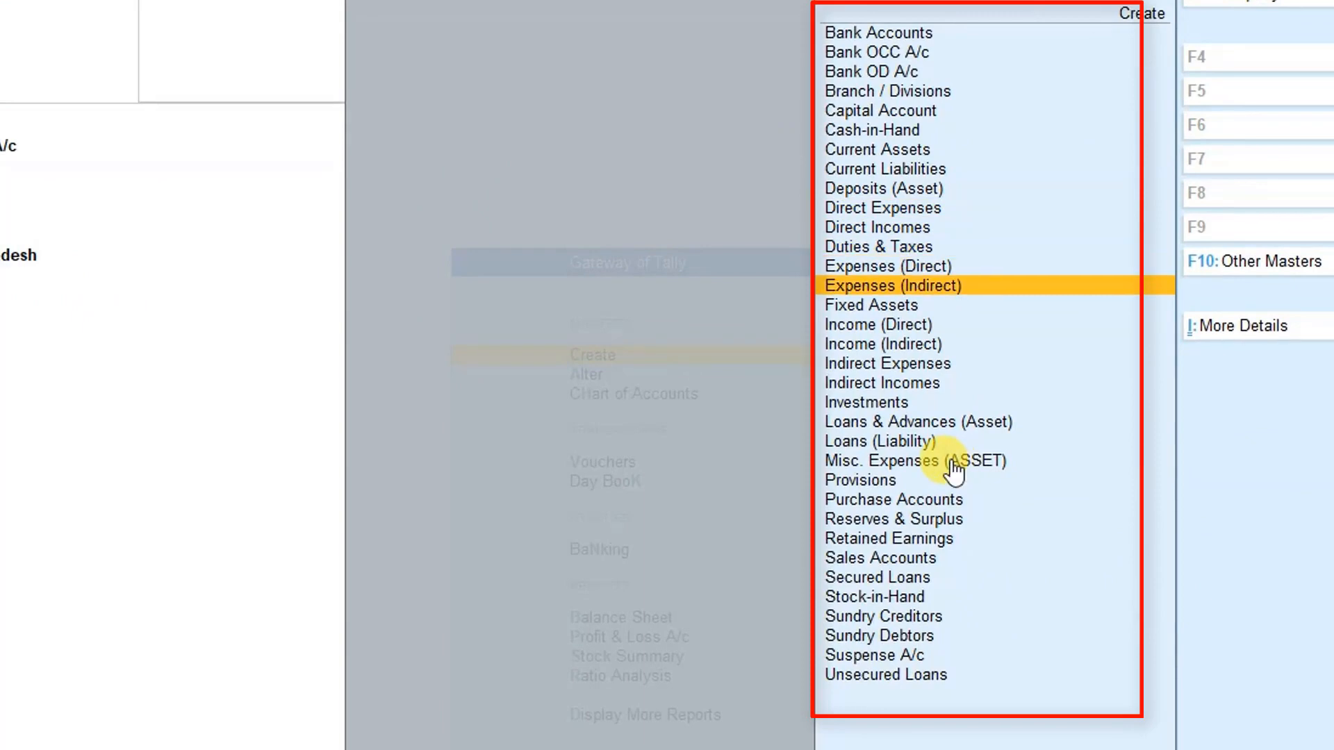
{"action": "key", "text": "Up"}
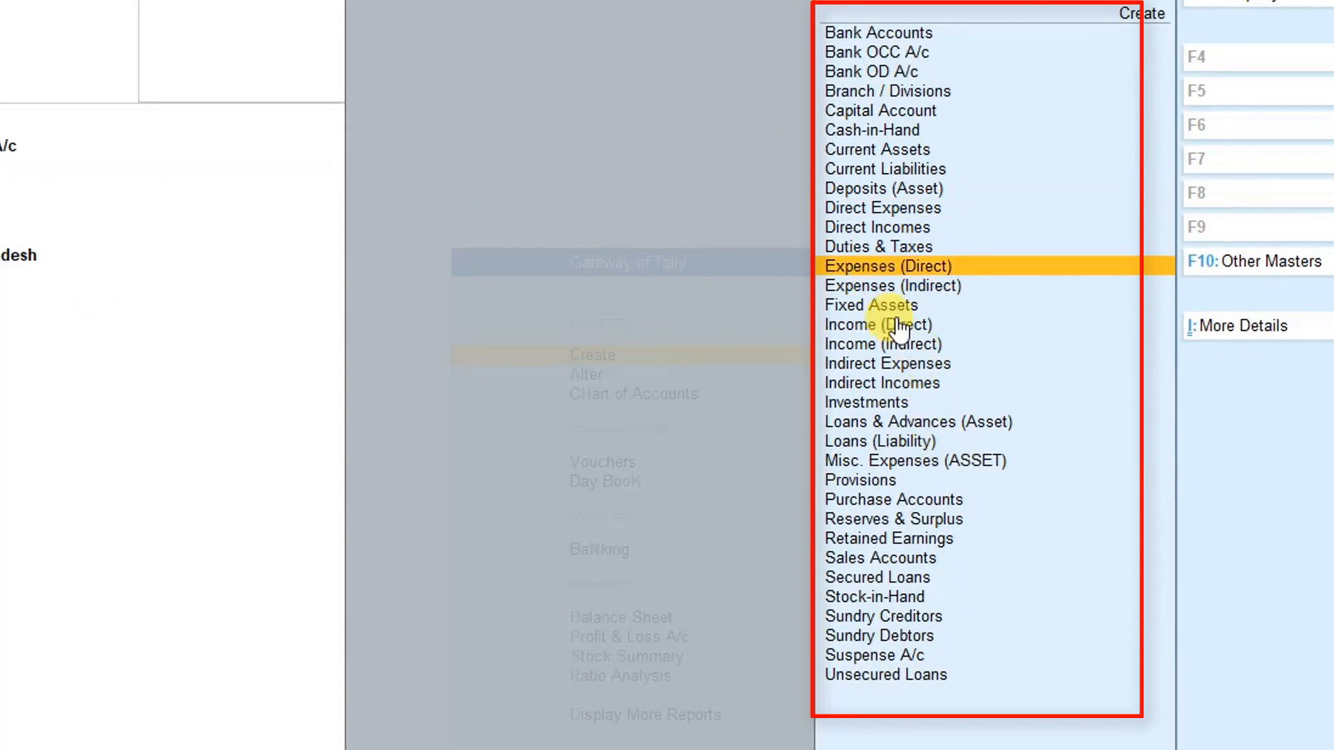
{"action": "key", "text": "Down"}
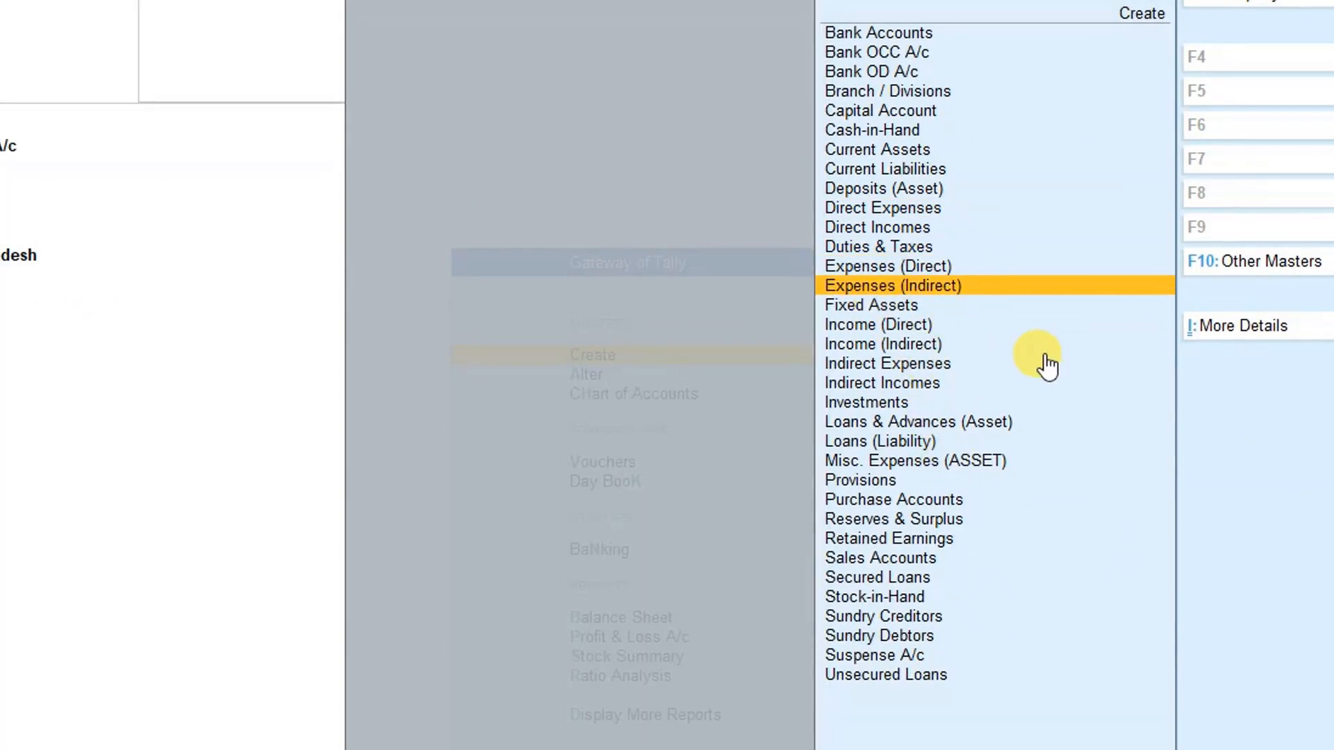
{"action": "key", "text": "Down"}
{"action": "key", "text": "Down"}
{"action": "key", "text": "Down"}
{"action": "key", "text": "Down"}
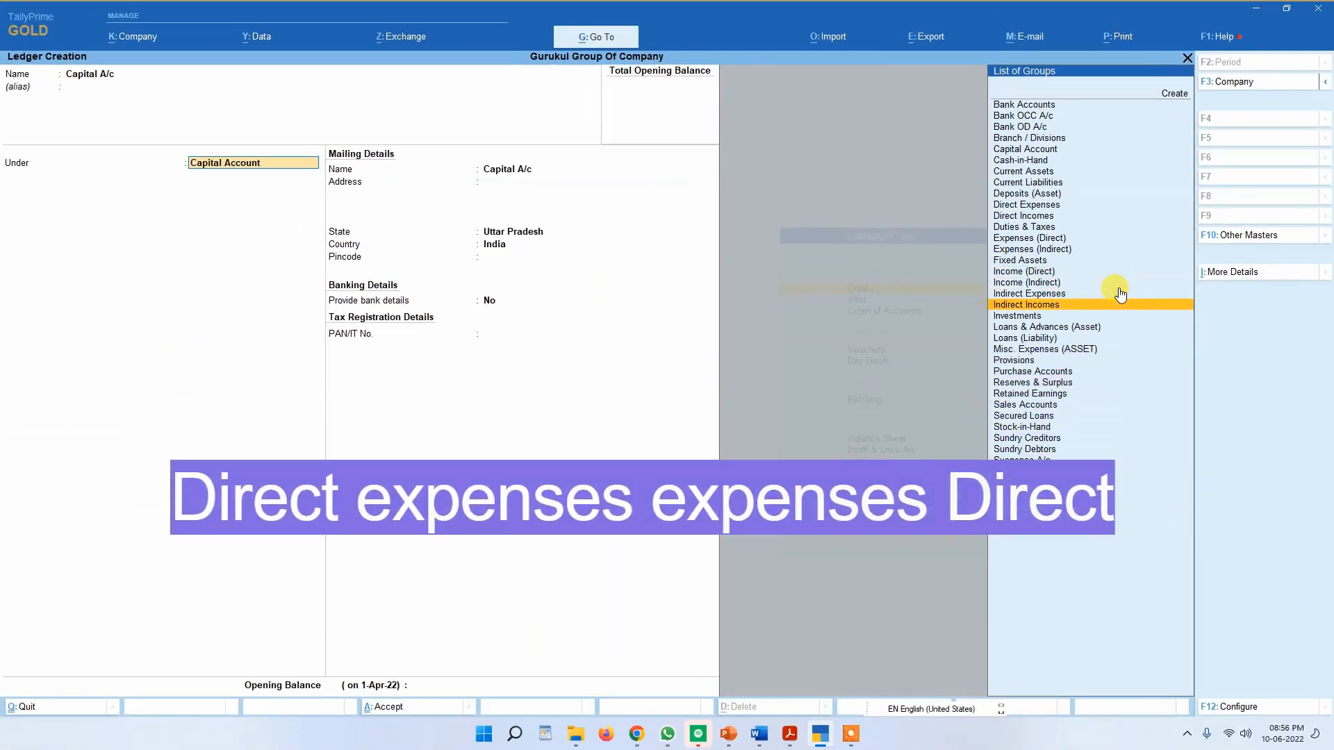
{"action": "key", "text": "Down"}
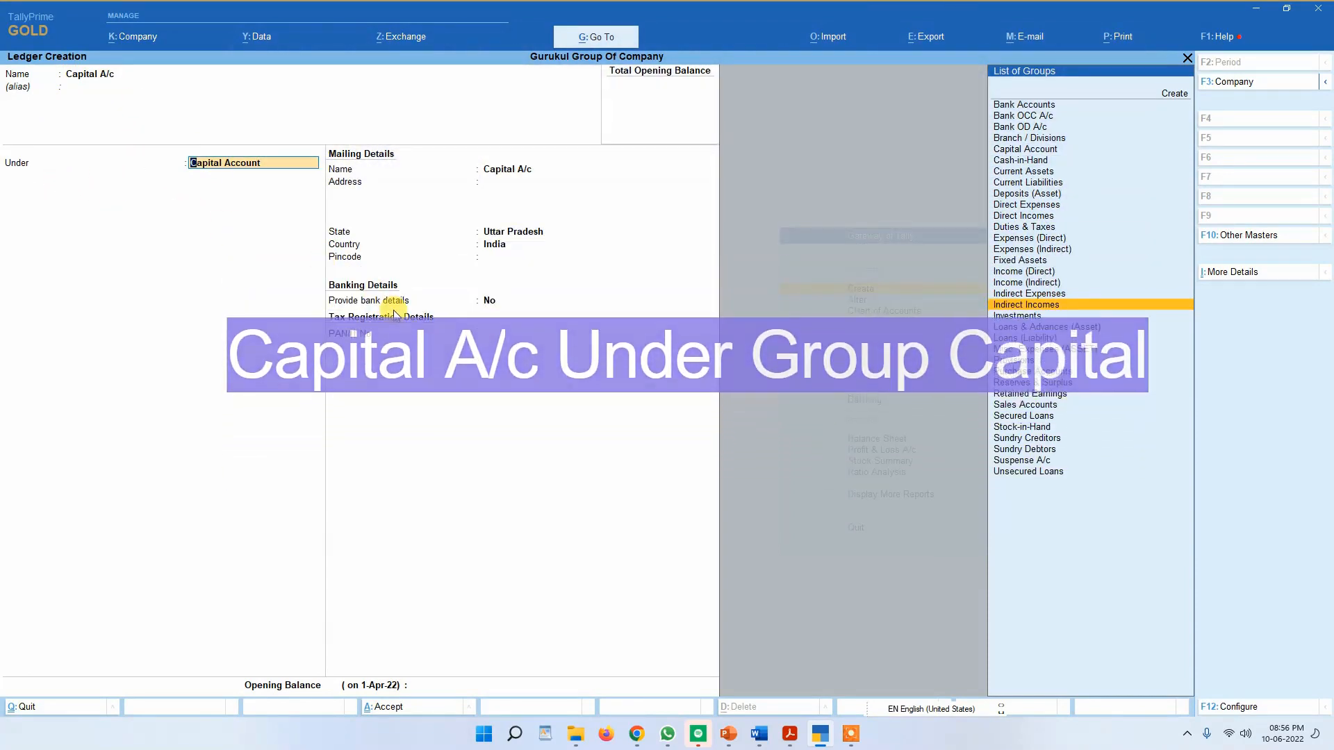
Step: Place the ledger under Capital Account, keep the default mailing, banking and tax details with no opening balance, and save it
{"action": "type", "text": "C"}
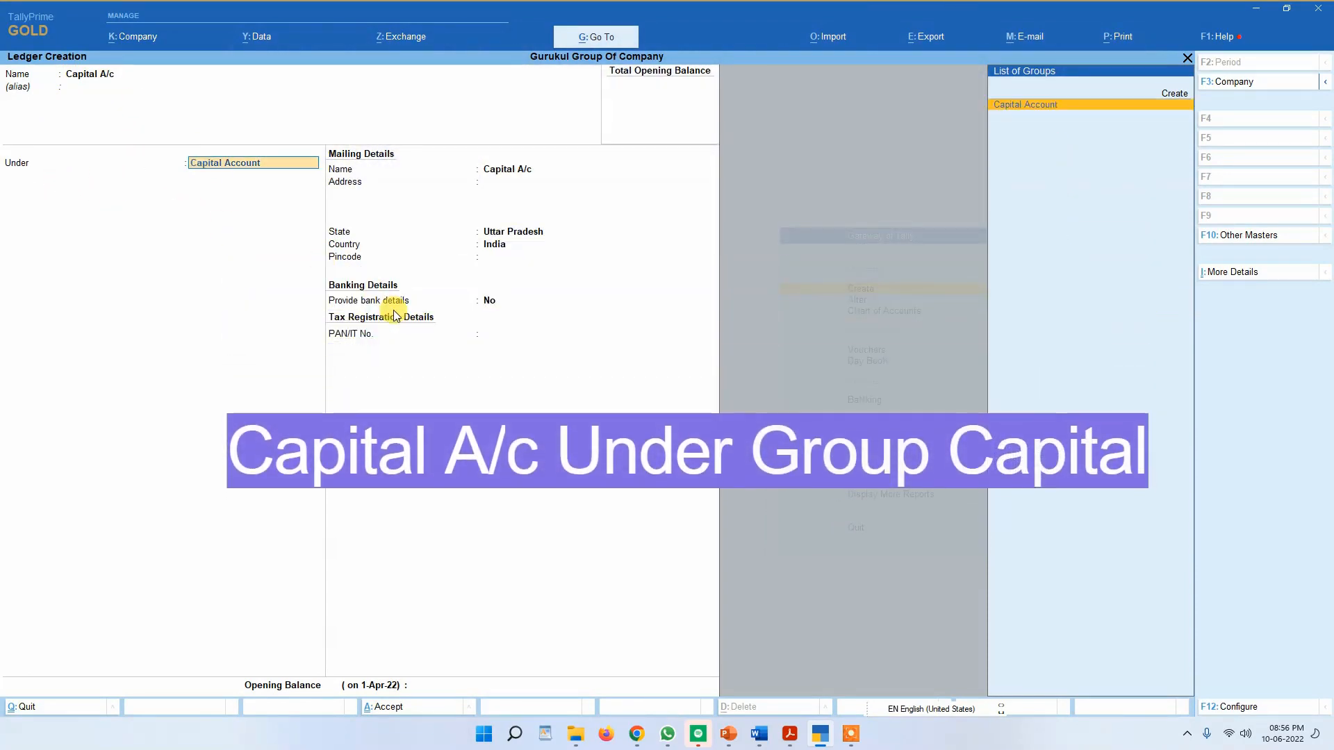
{"action": "key", "text": "Return"}
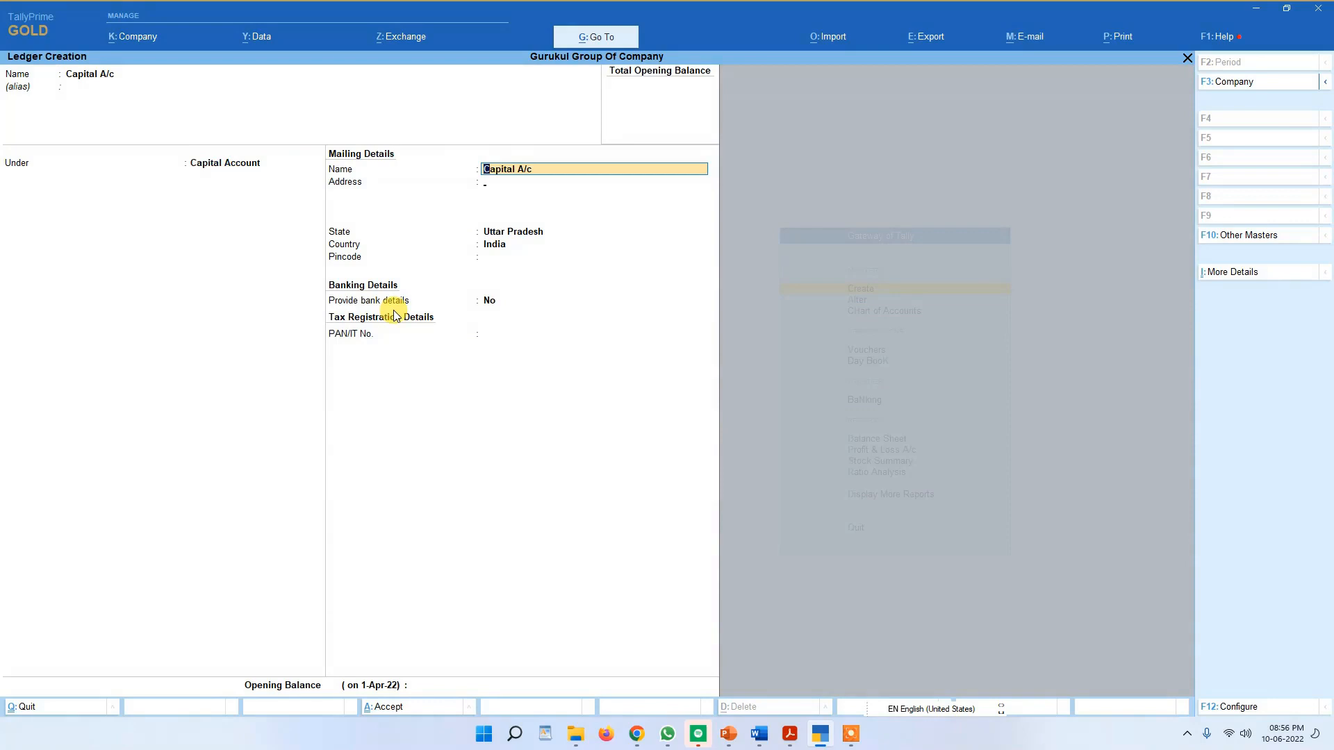
{"action": "key", "text": "Return"}
{"action": "key", "text": "Return"}
{"action": "key", "text": "Return"}
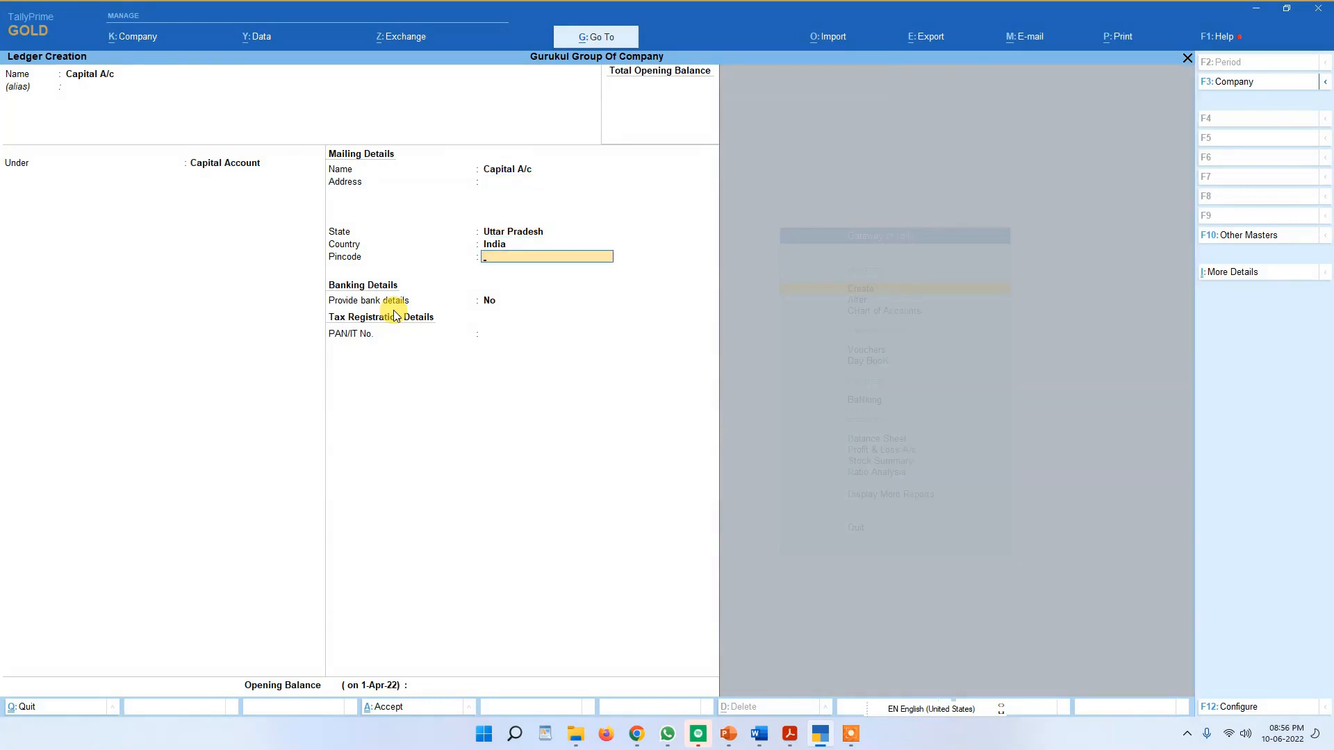
{"action": "key", "text": "Return"}
{"action": "key", "text": "Return"}
{"action": "key", "text": "Return"}
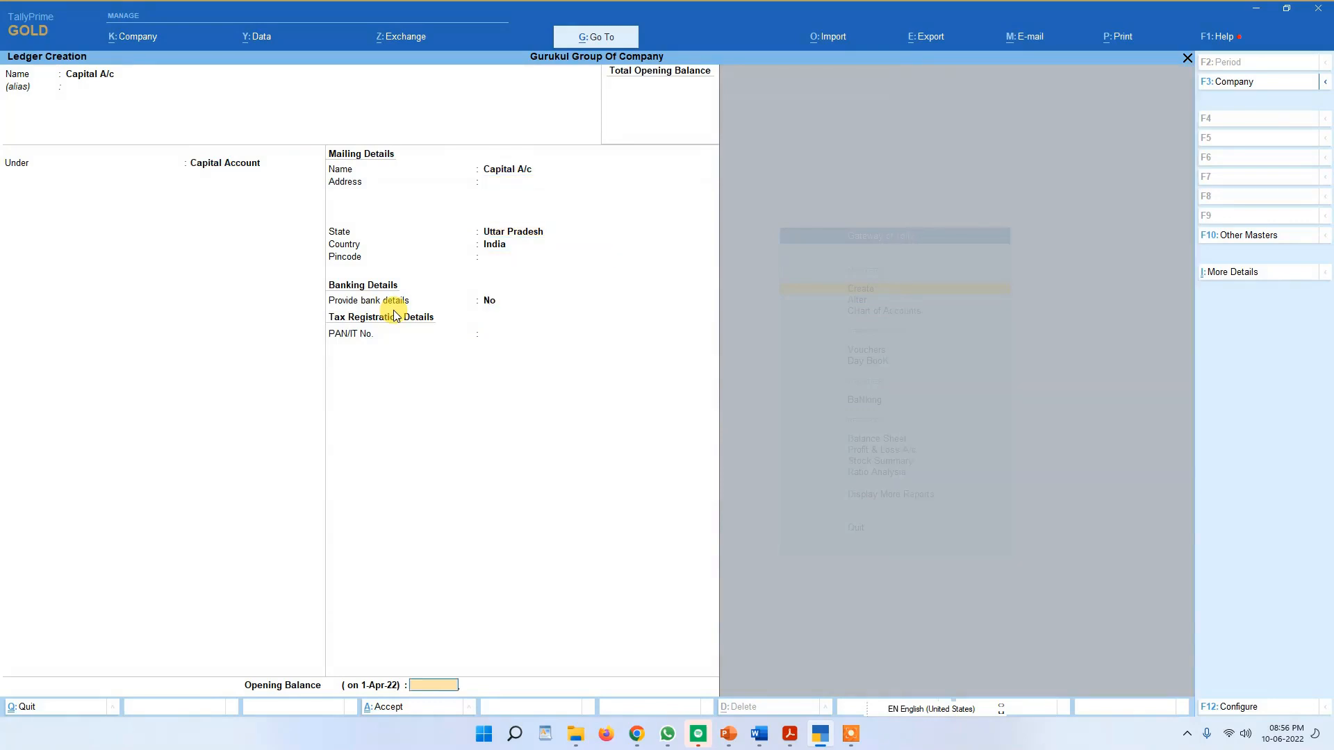
{"action": "key", "text": "Return"}
{"action": "key", "text": "Return"}
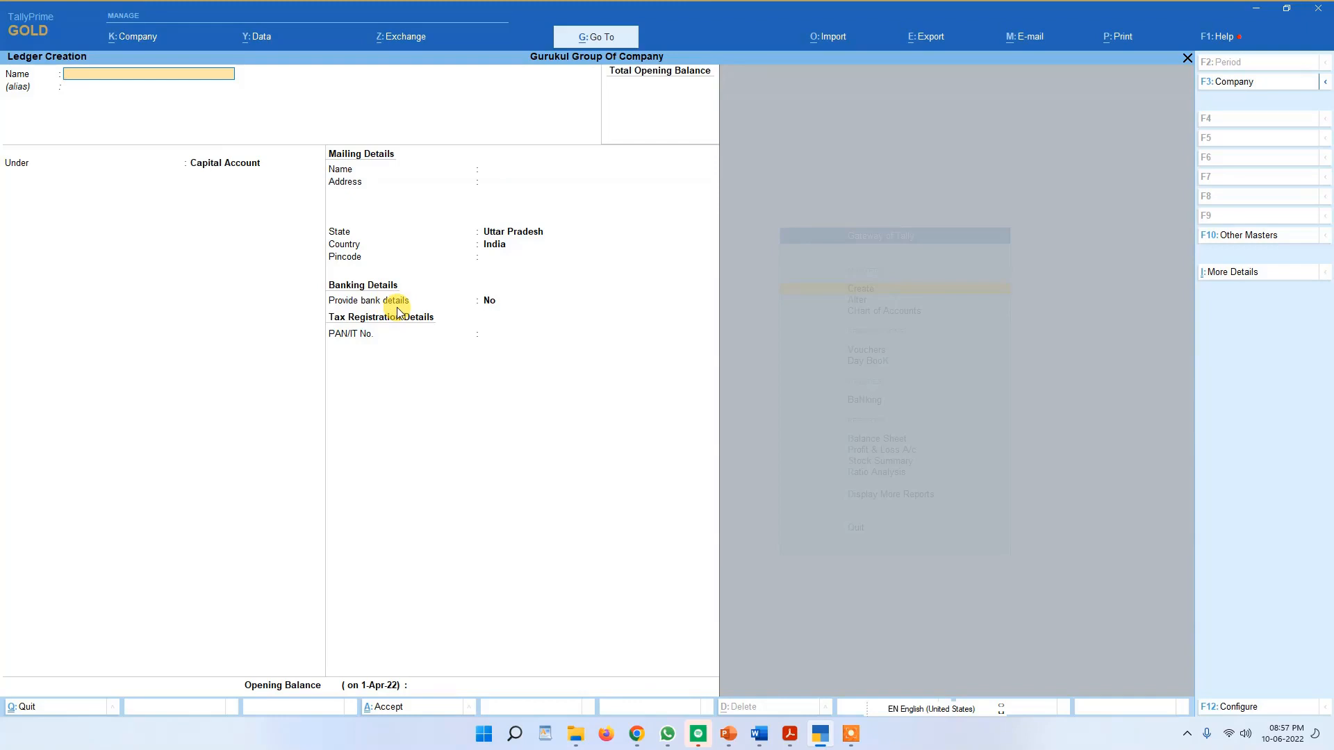
Step: Leave ledger creation and display the list of groups in the Chart of Accounts
{"action": "key", "text": "Escape"}
{"action": "key", "text": "Escape"}
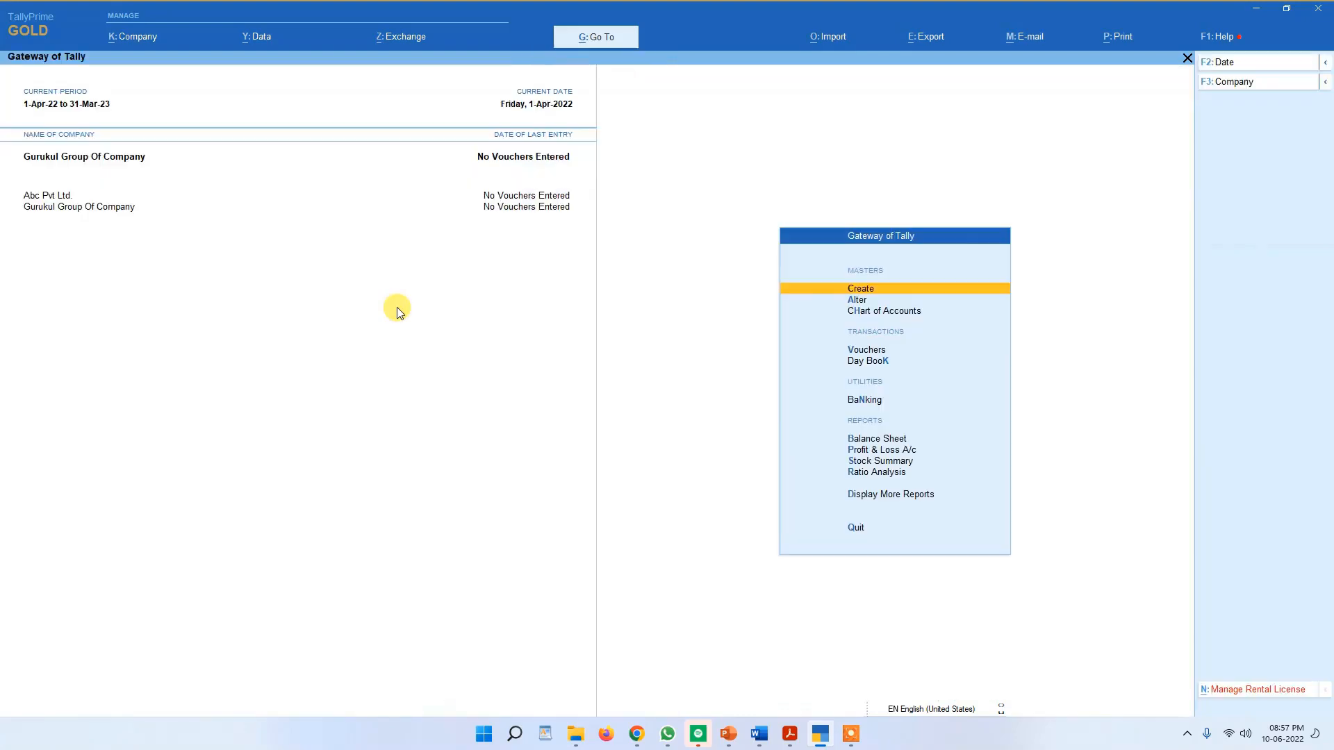
{"action": "key", "text": "Down"}
{"action": "key", "text": "Down"}
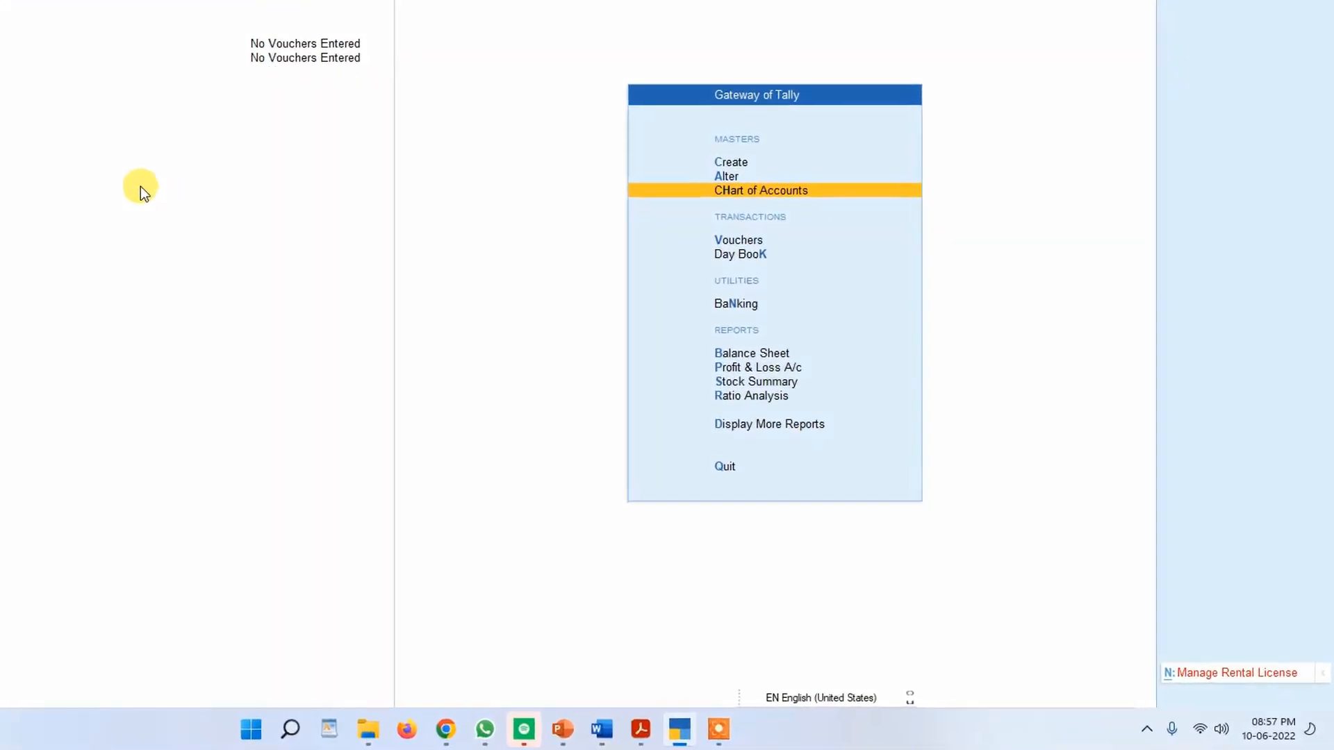
{"action": "key", "text": "Return"}
{"action": "key", "text": "Up"}
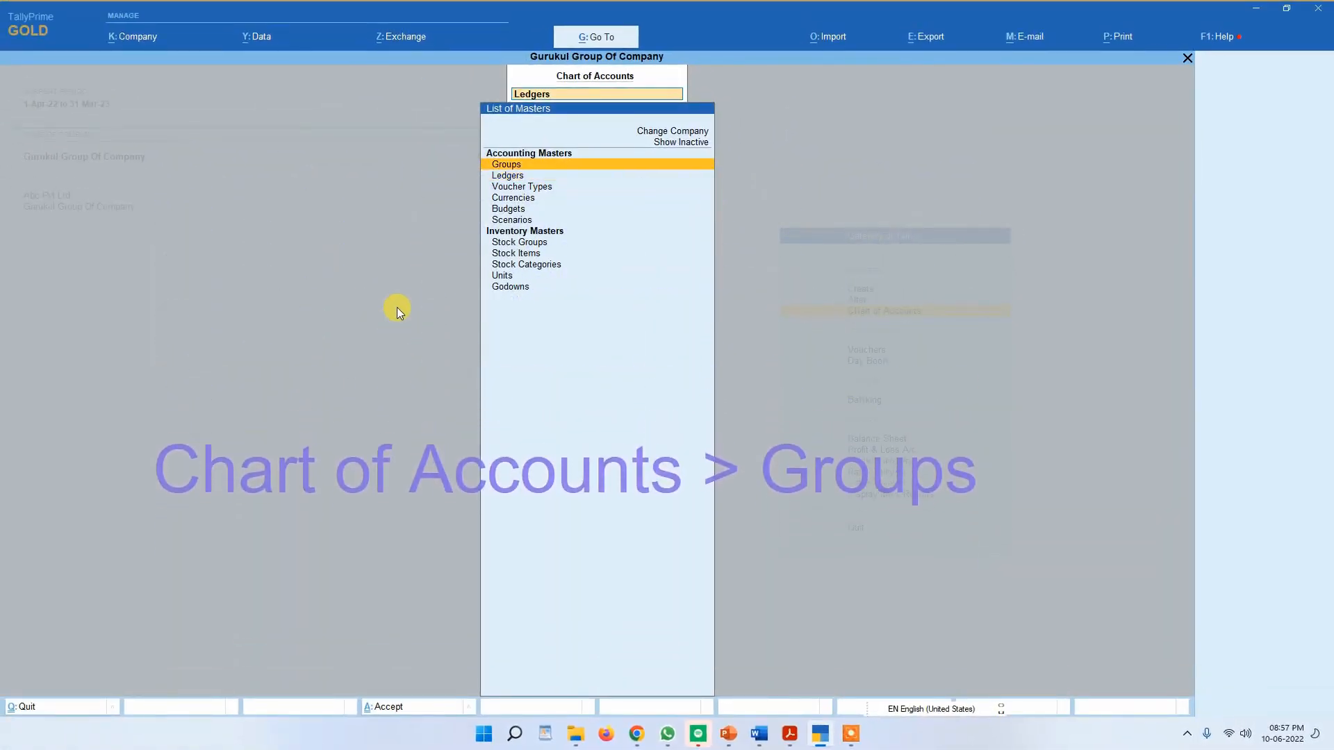
{"action": "key", "text": "Down"}
{"action": "key", "text": "Up"}
{"action": "key", "text": "Return"}
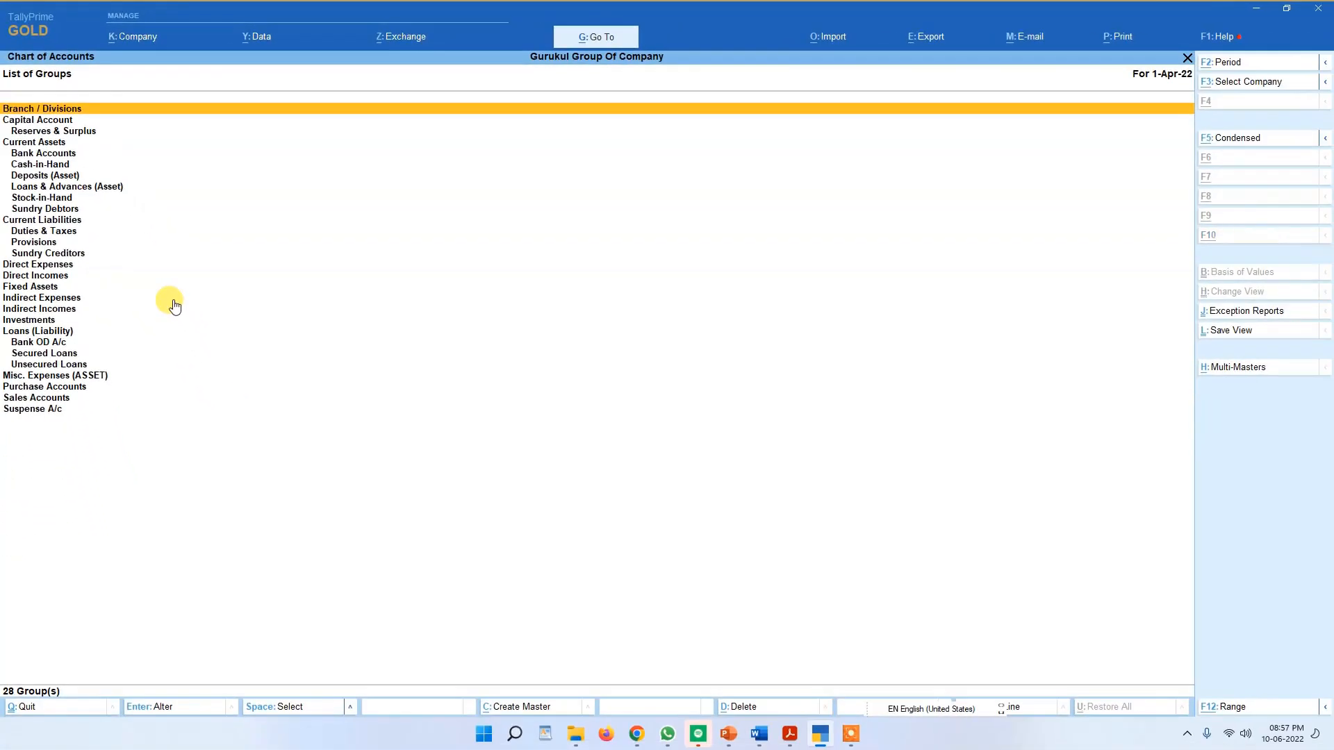
Step: Compare the condensed and detailed views of the group list, and return to the list of masters
{"action": "key", "text": "alt+F1"}
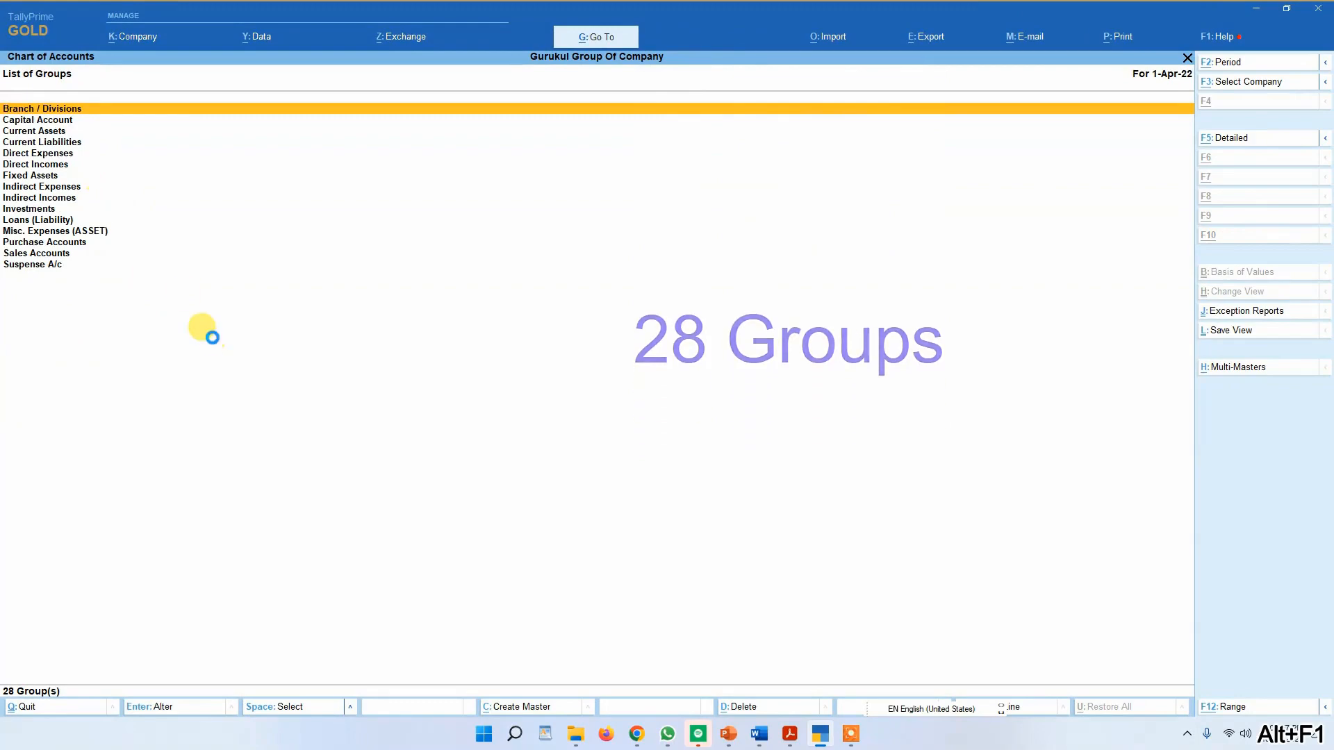
{"action": "key", "text": "alt+F1"}
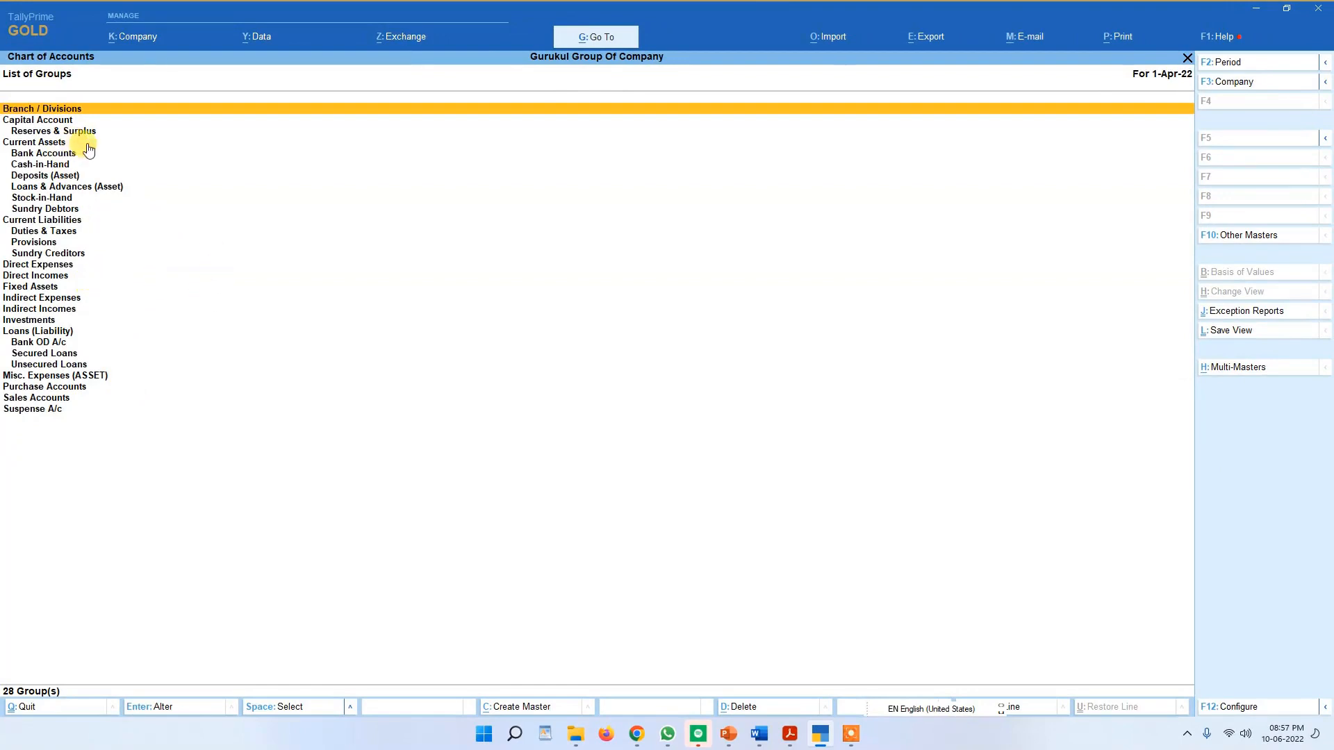
{"action": "key", "text": "Escape"}
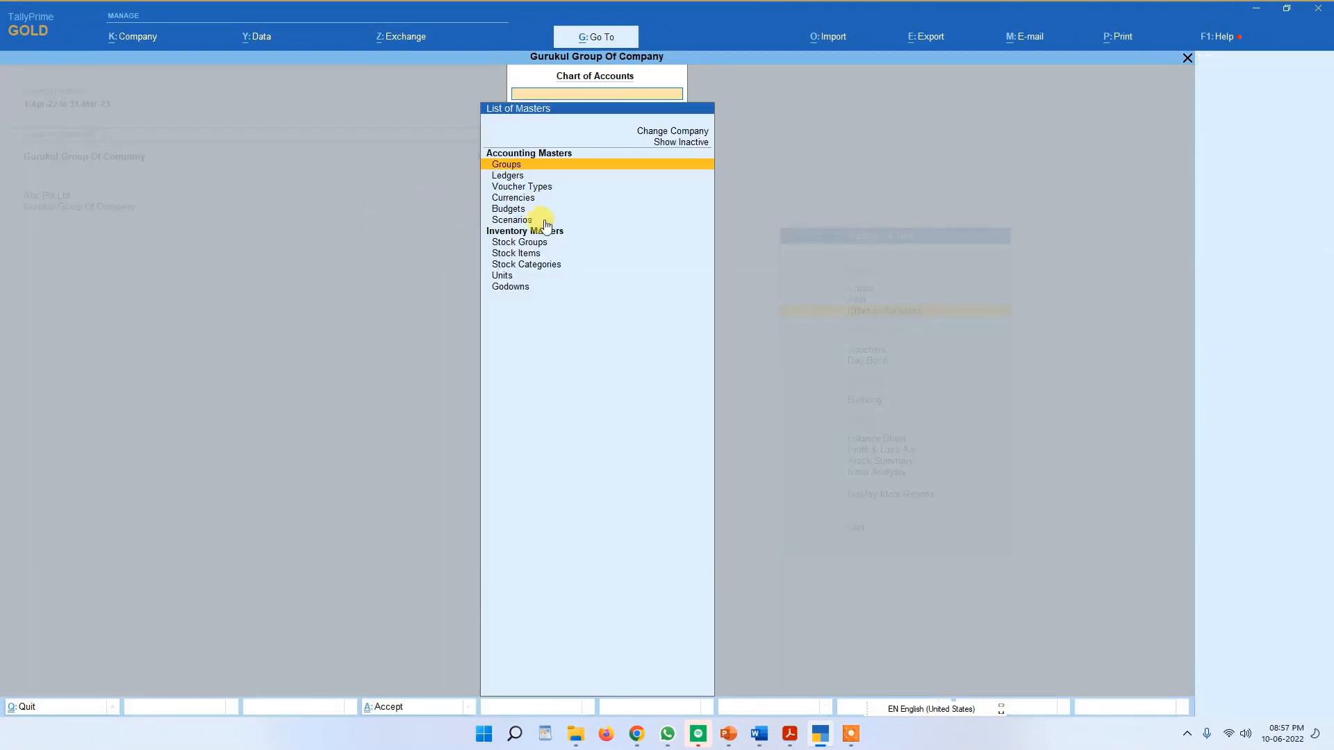
Step: View the ledgers in the Chart of Accounts arranged under their groups, and return to the Gateway of Tally
{"action": "left_click", "coordinate": [516, 179]}
{"action": "key", "text": "Return"}
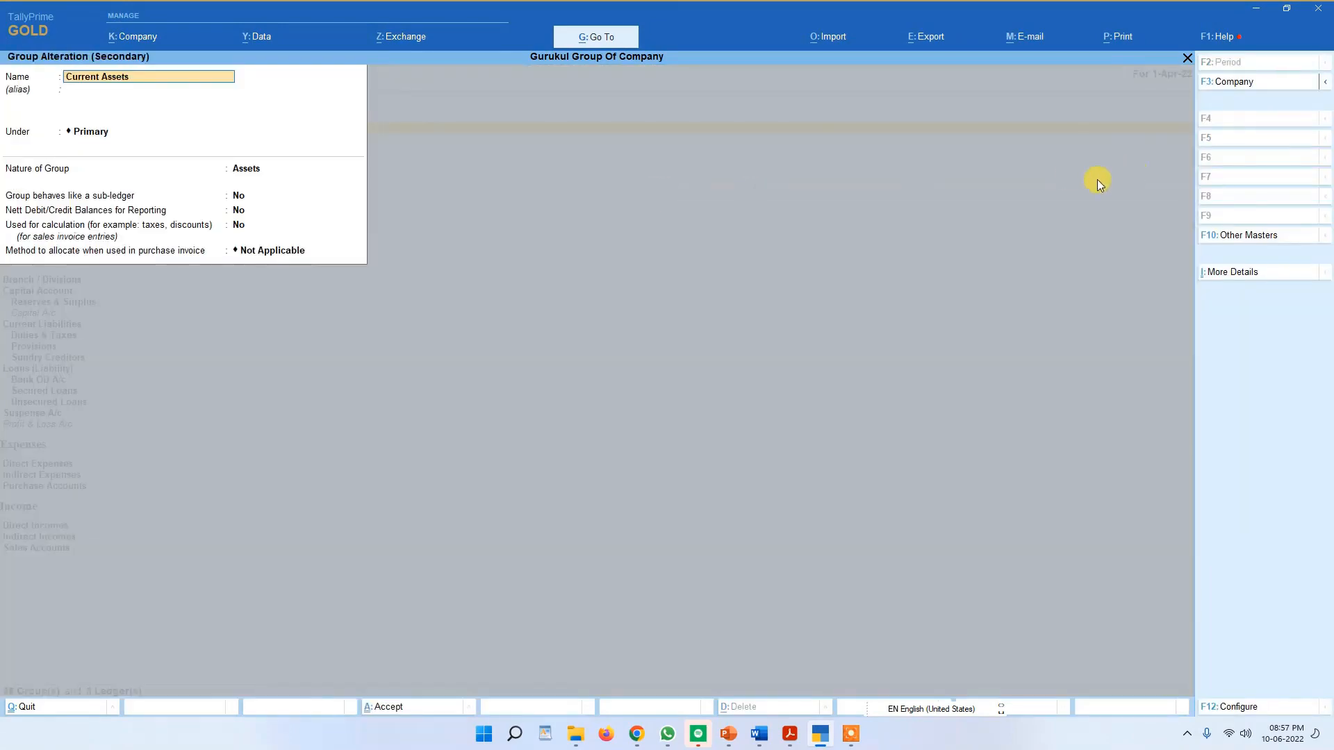
{"action": "key", "text": "Escape"}
{"action": "key", "text": "Return"}
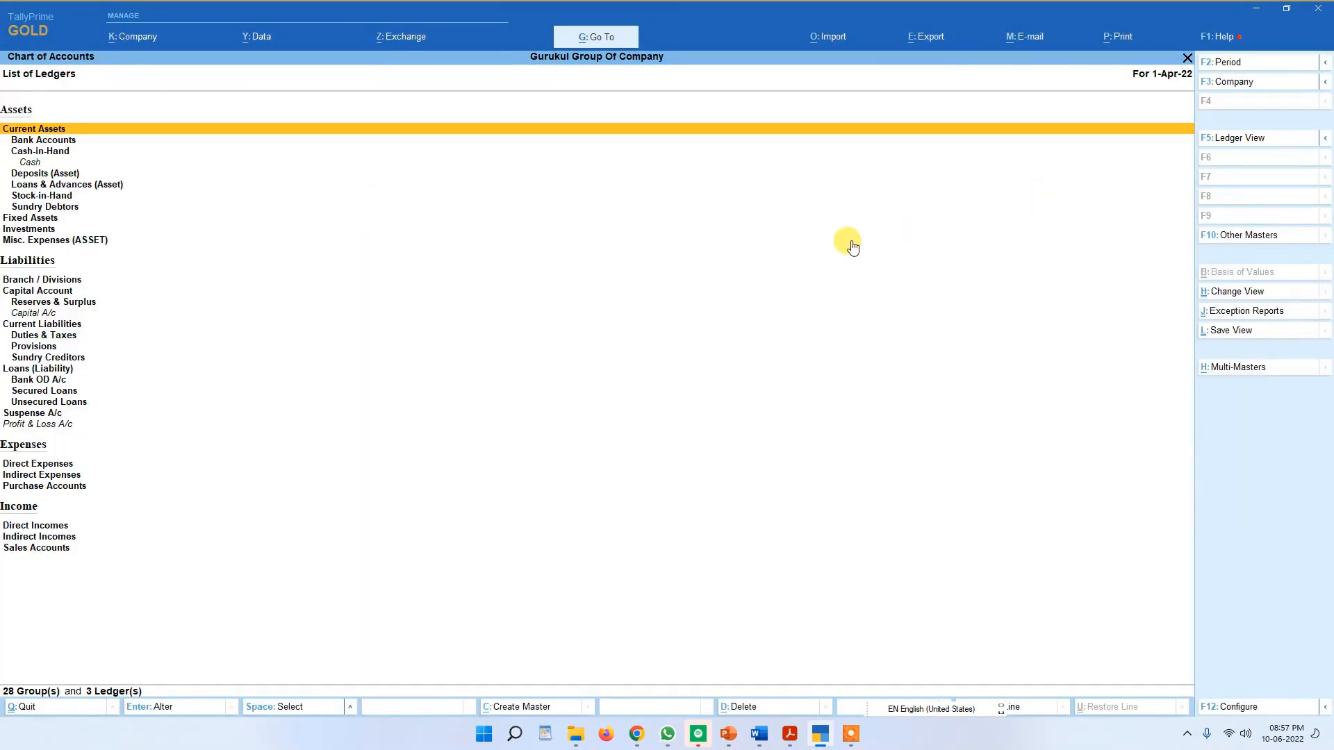
{"action": "key", "text": "Escape"}
{"action": "key", "text": "Escape"}
Step: Start creating another ledger from the accounting masters
{"action": "key", "text": "Up"}
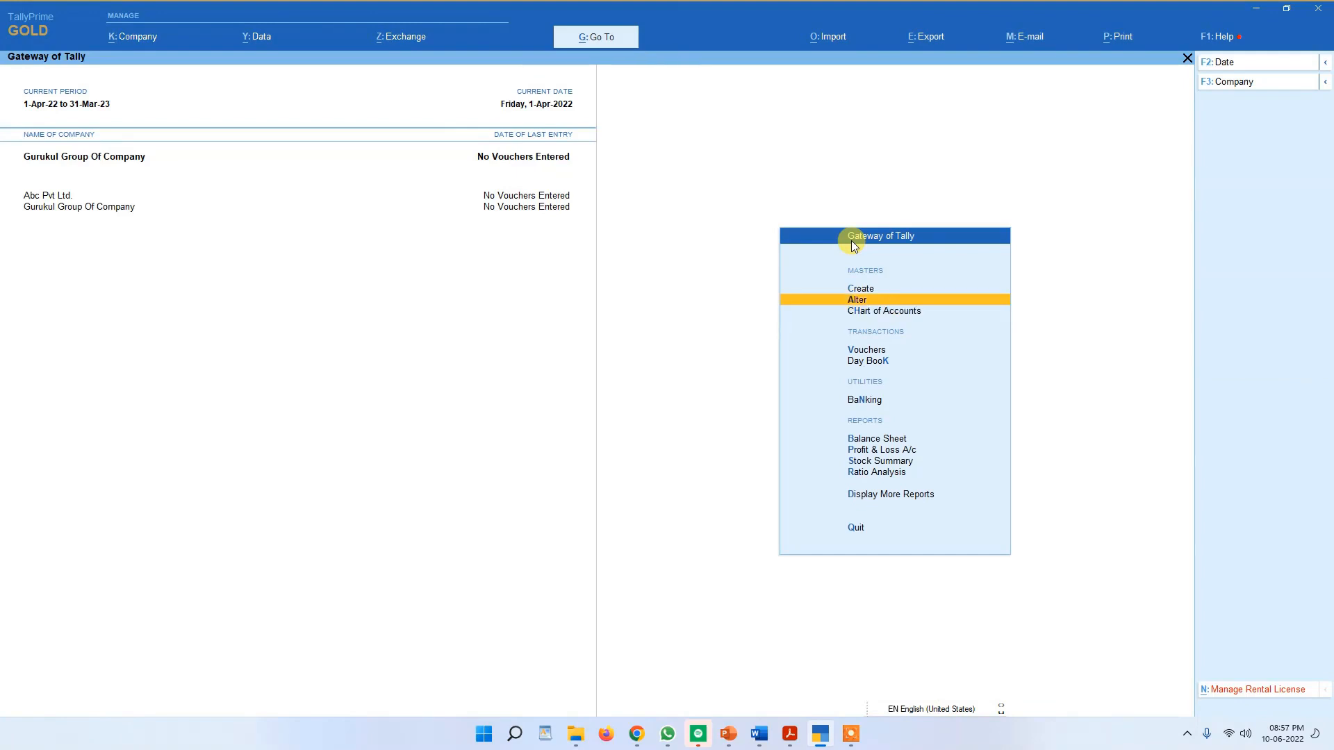
{"action": "key", "text": "Up"}
{"action": "key", "text": "Return"}
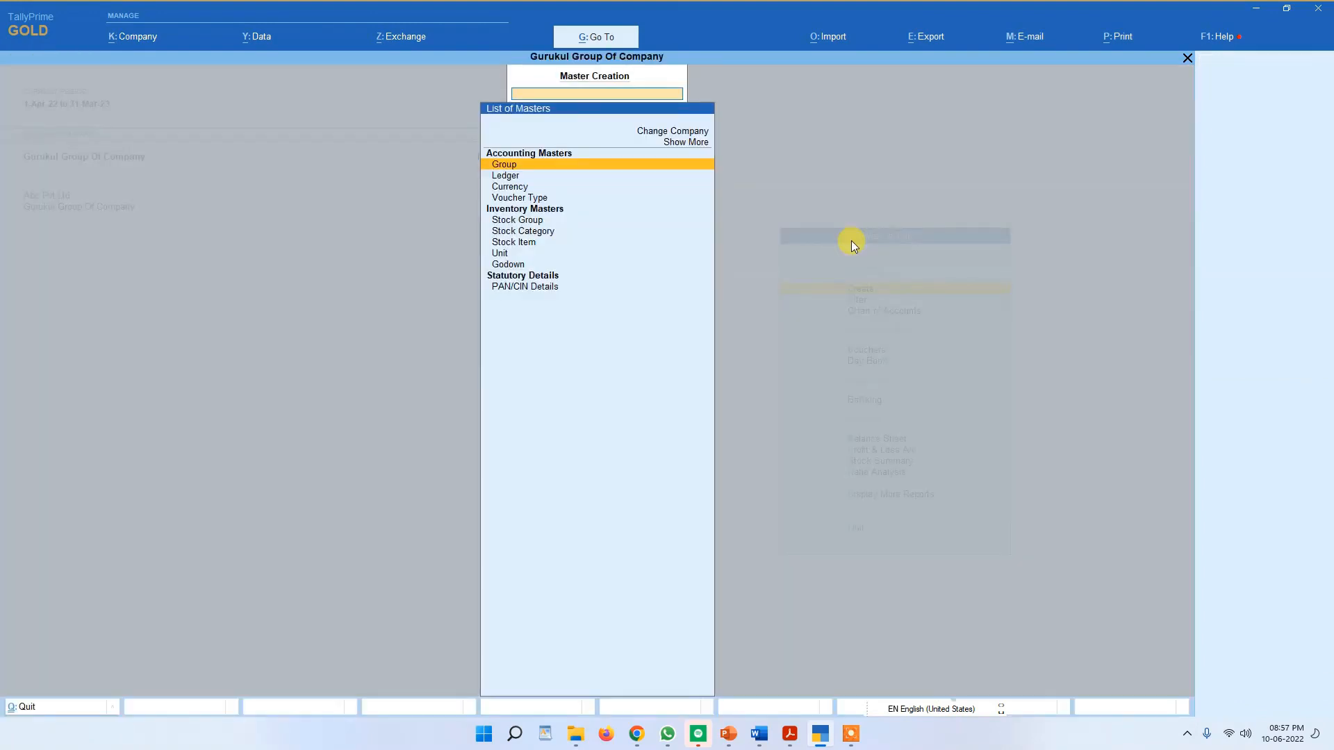
{"action": "key", "text": "Down"}
{"action": "key", "text": "Return"}
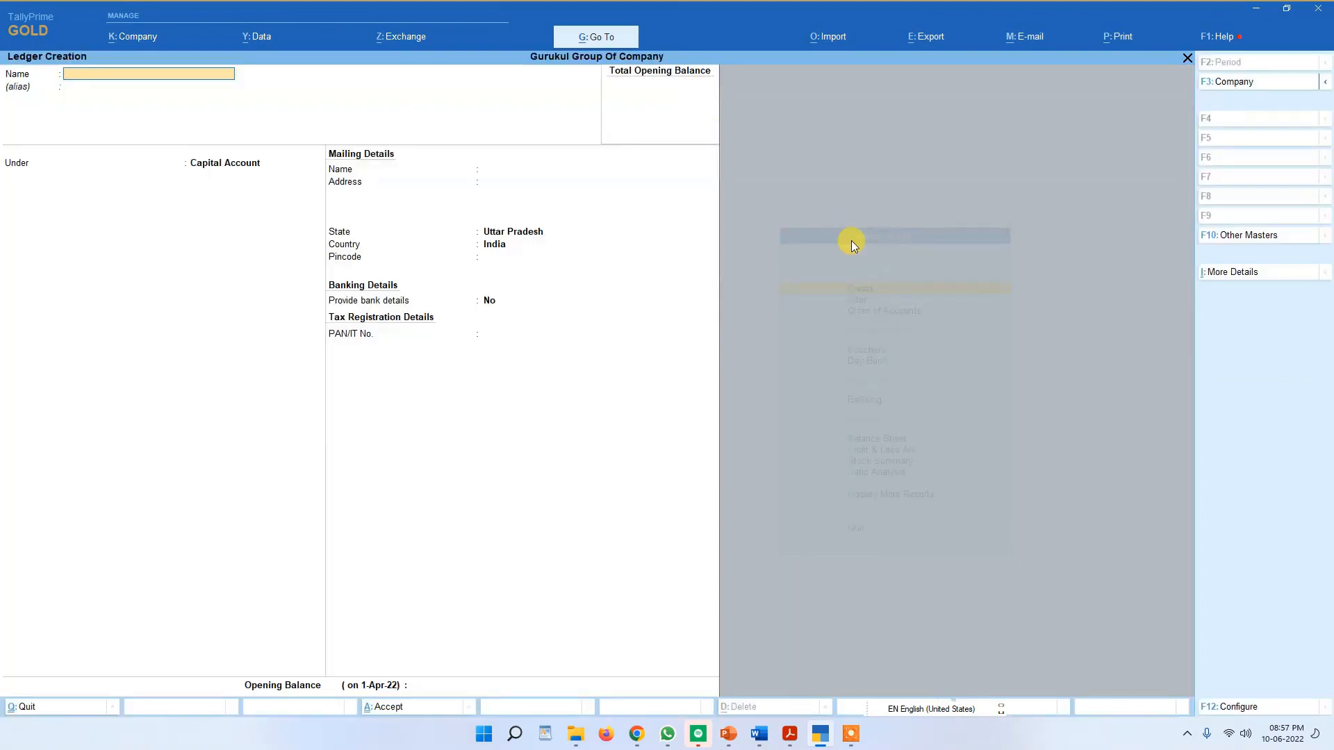
Step: Name the ledger Bank A/c, leave its alias blank and pick out Bank Accounts in the list of groups
{"action": "type", "text": "Bank A/c"}
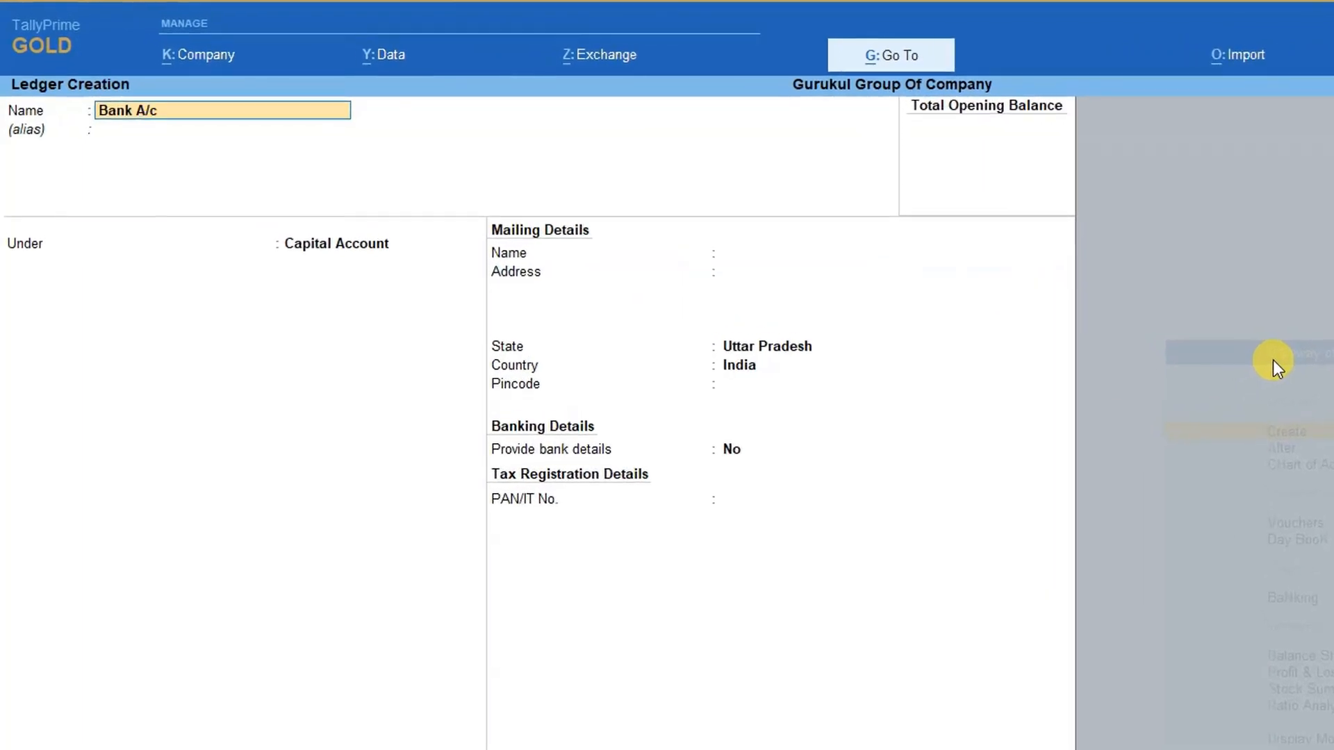
{"action": "key", "text": "Return"}
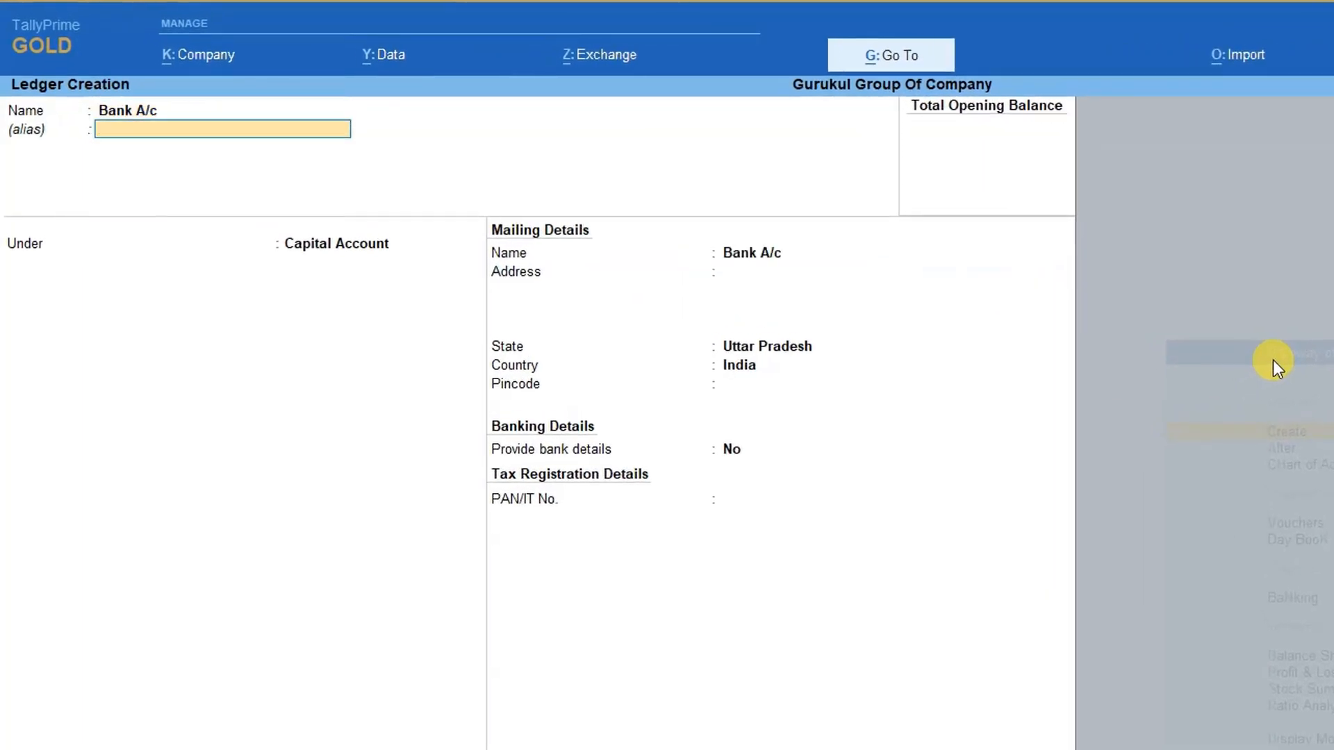
{"action": "key", "text": "Return"}
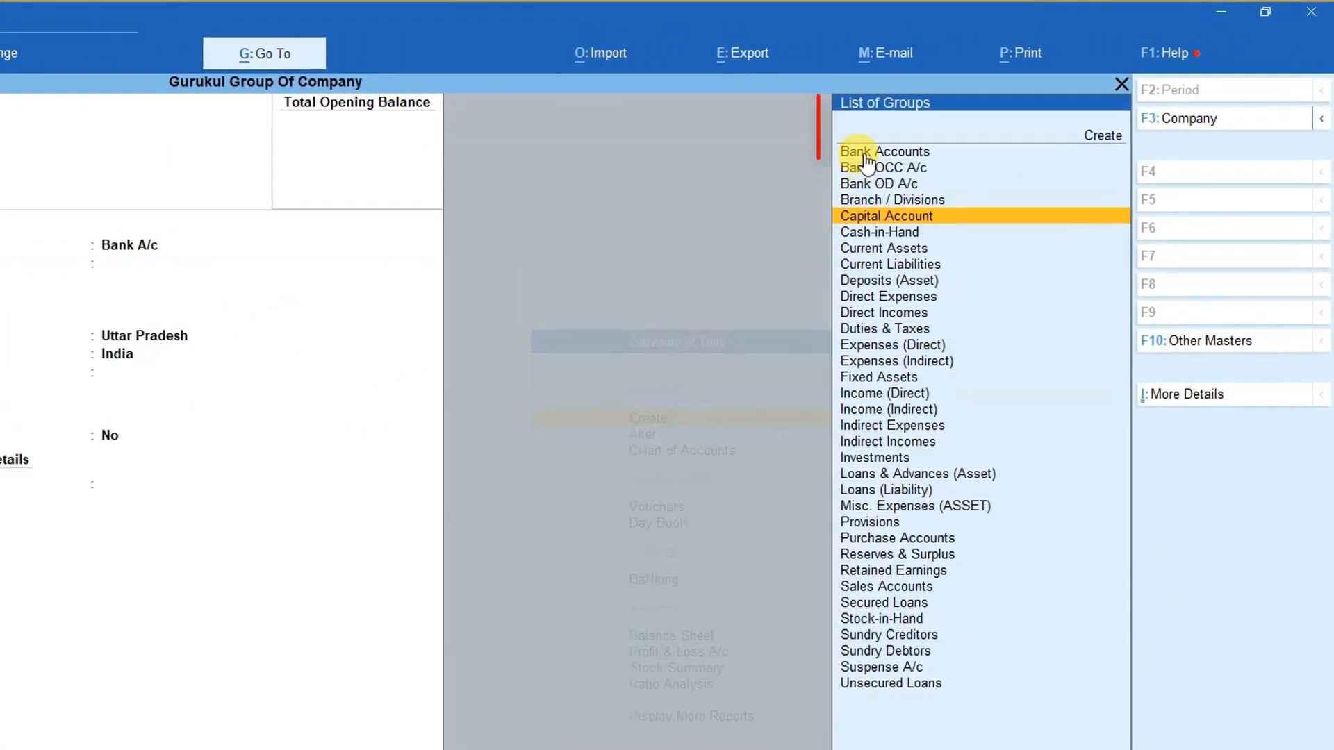
{"action": "left_click", "coordinate": [904, 153]}
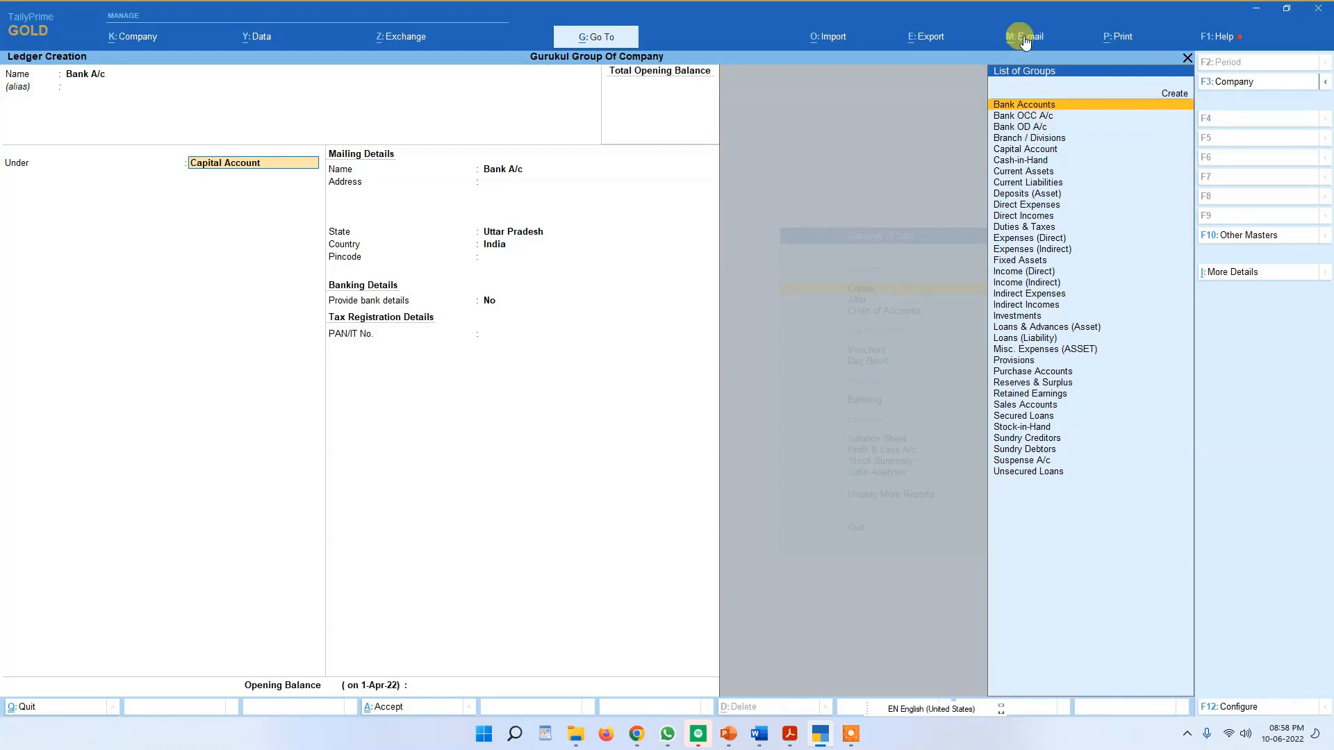
Step: Switch to the PowerPoint slide show to review the Groups in Tally slide
{"action": "left_click", "coordinate": [726, 736]}
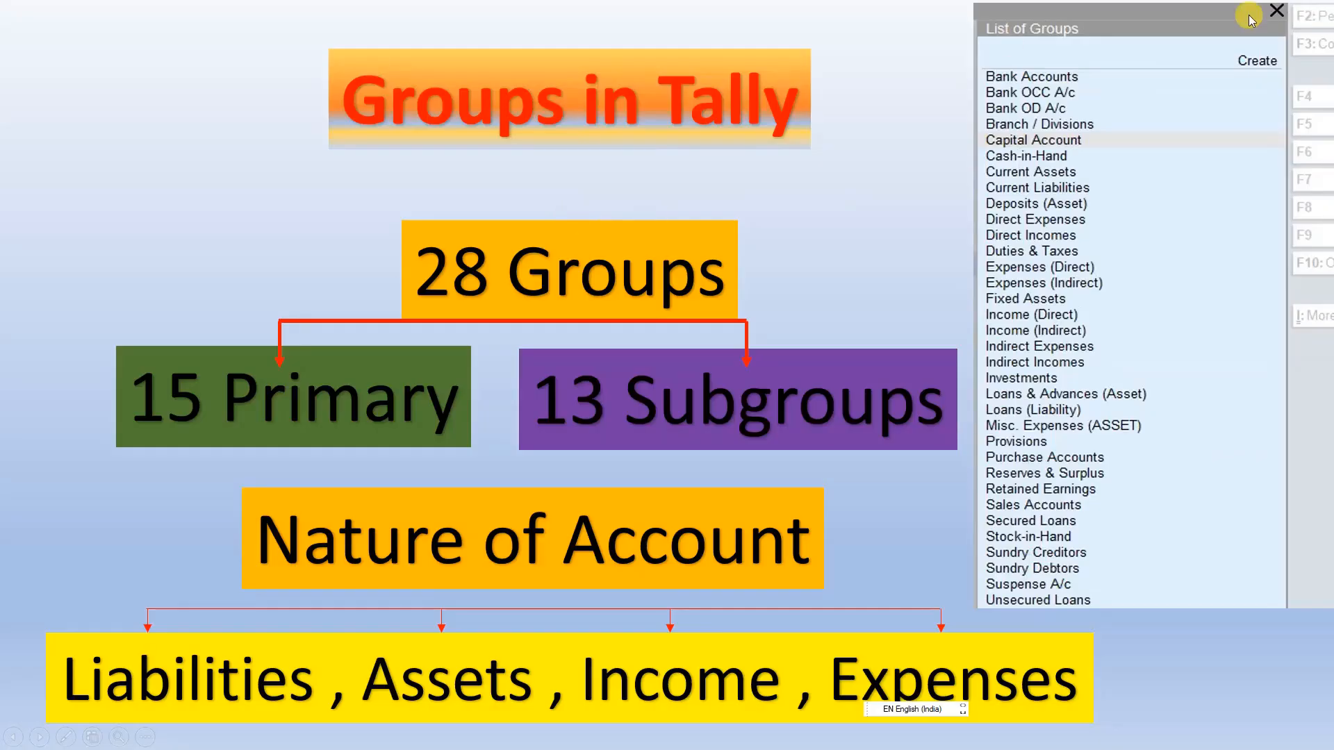